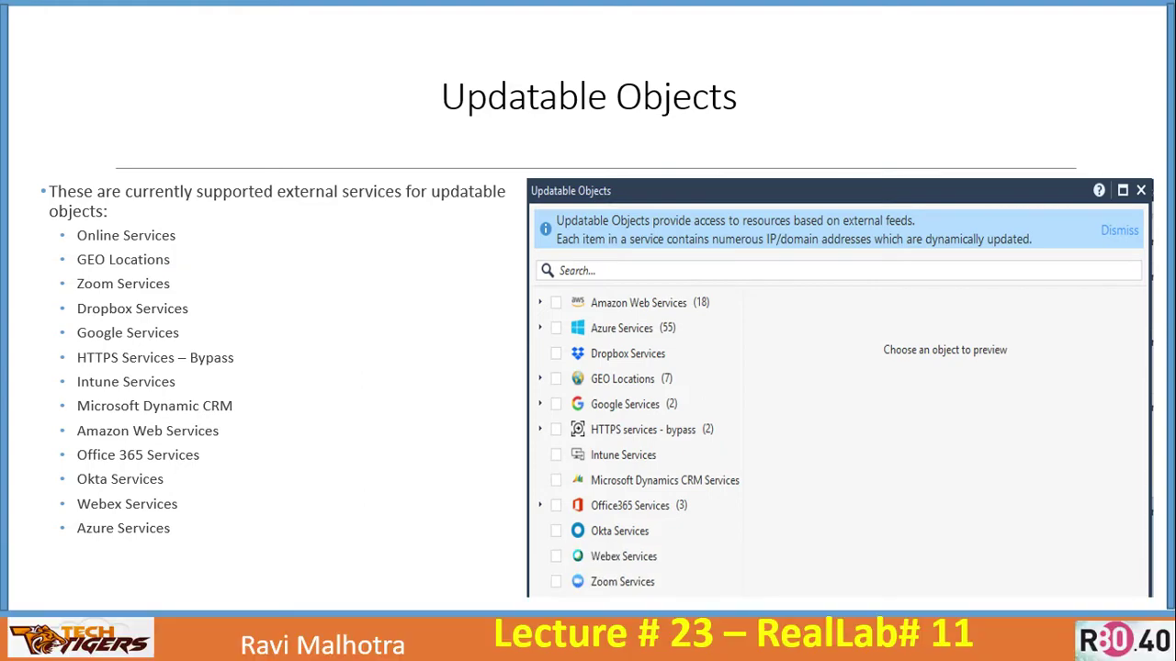
Tick off every supported external service in the Updatable Objects slide's list with the pen, from Online Services to Azure Services
{"action": "key", "text": "Right"}
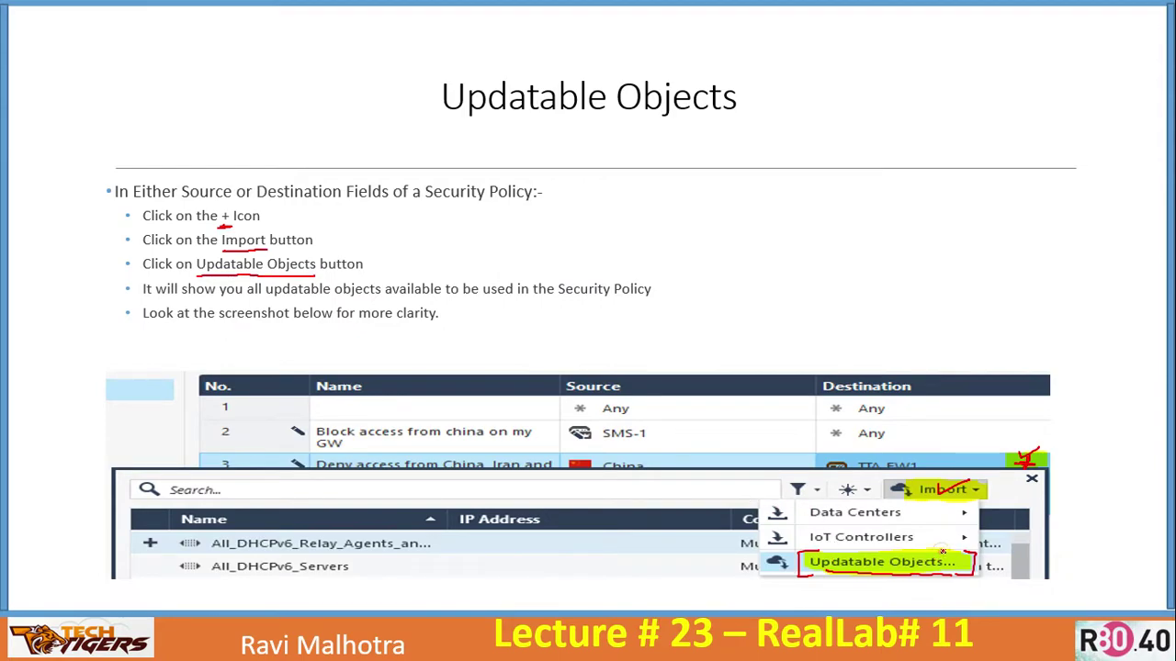
{"action": "key", "text": "Right"}
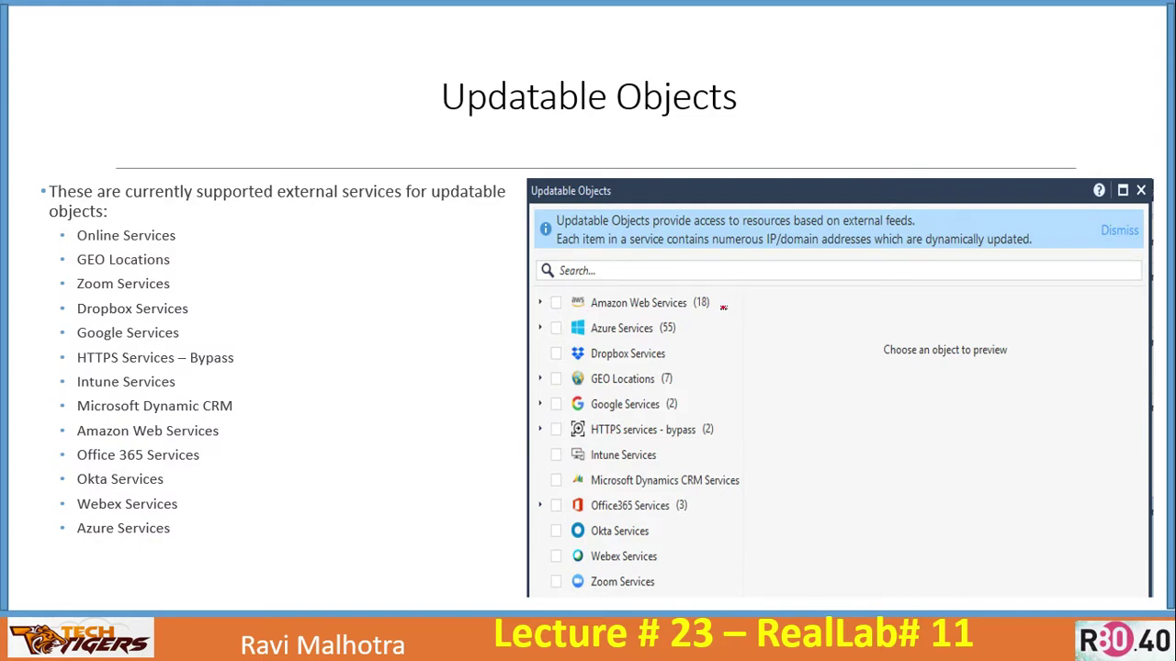
{"action": "mouse_move", "coordinate": [183, 238]}
{"action": "left_mouse_down"}
{"action": "mouse_move", "coordinate": [201, 229]}
{"action": "mouse_move", "coordinate": [179, 261]}
{"action": "mouse_move", "coordinate": [192, 255]}
{"action": "mouse_move", "coordinate": [179, 288]}
{"action": "mouse_move", "coordinate": [199, 309]}
{"action": "mouse_move", "coordinate": [192, 332]}
{"action": "left_mouse_up"}
{"action": "left_click_drag", "start_coordinate": [237, 364], "coordinate": [247, 358]}
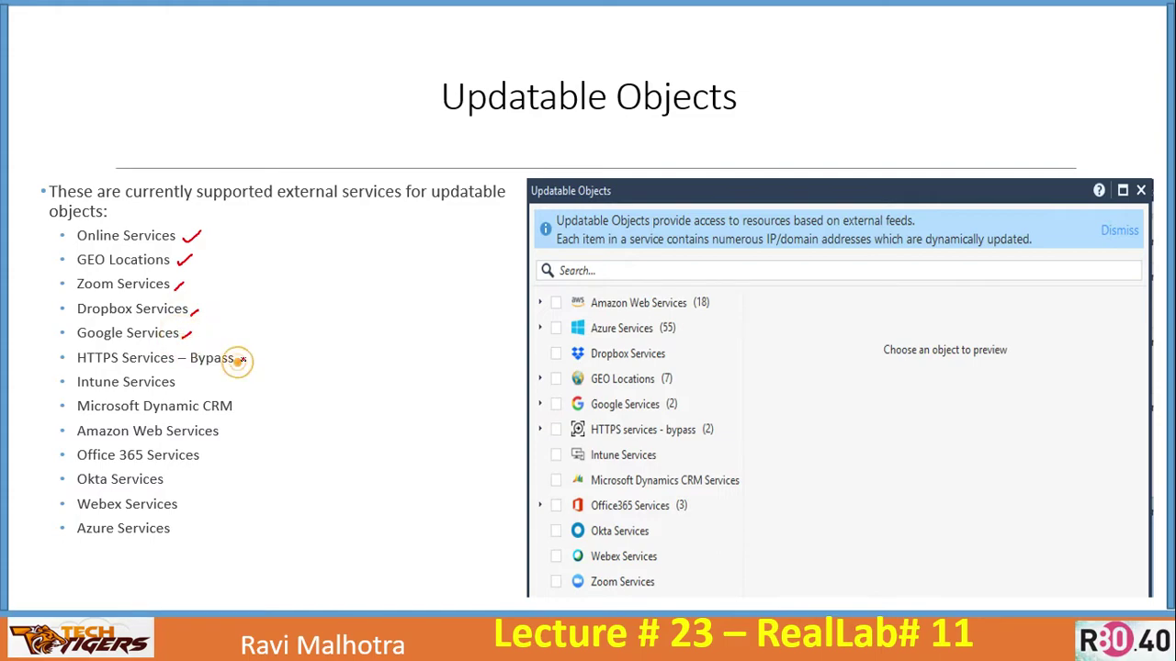
{"action": "mouse_move", "coordinate": [182, 388]}
{"action": "left_mouse_down"}
{"action": "mouse_move", "coordinate": [193, 381]}
{"action": "mouse_move", "coordinate": [247, 404]}
{"action": "mouse_move", "coordinate": [238, 428]}
{"action": "left_mouse_up"}
{"action": "left_click_drag", "start_coordinate": [202, 464], "coordinate": [215, 452]}
{"action": "mouse_move", "coordinate": [169, 488]}
{"action": "left_mouse_down"}
{"action": "mouse_move", "coordinate": [182, 479]}
{"action": "mouse_move", "coordinate": [187, 497]}
{"action": "left_mouse_up"}
{"action": "left_click_drag", "start_coordinate": [177, 544], "coordinate": [187, 534]}
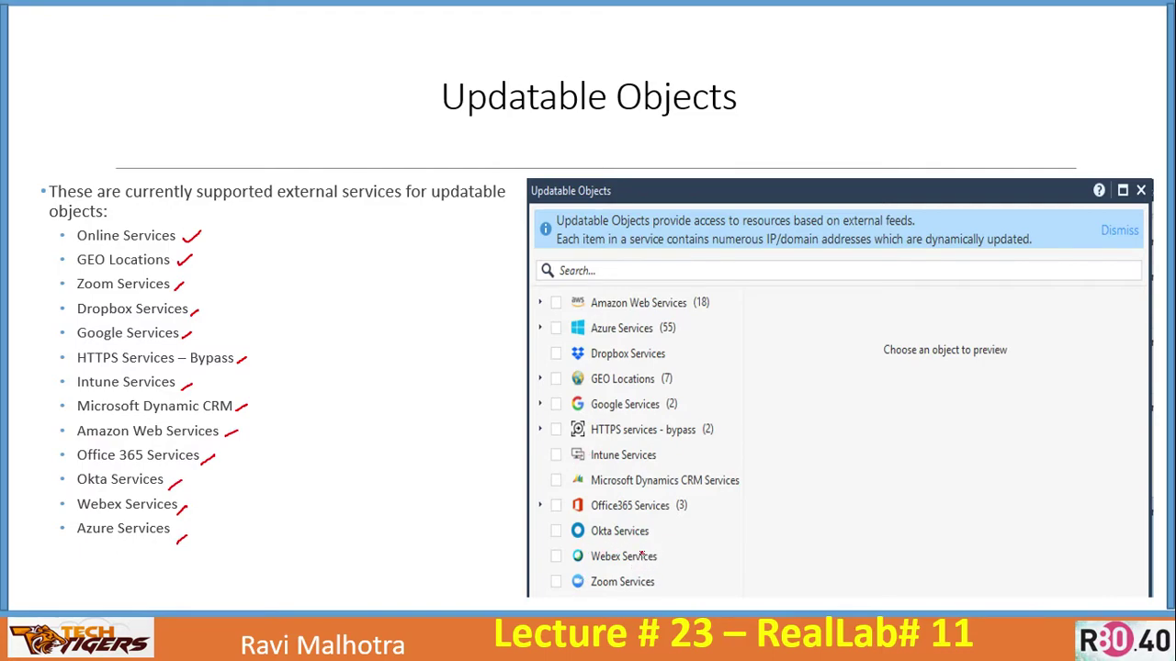
Mark the expand arrows of Office365, Google Services, GEO Locations, Azure and Amazon Web Services in the slide's screenshot with the pen
{"action": "left_click", "coordinate": [539, 505]}
{"action": "left_click", "coordinate": [540, 404]}
{"action": "left_click", "coordinate": [541, 378]}
{"action": "left_click", "coordinate": [540, 327]}
{"action": "left_click", "coordinate": [541, 304]}
{"action": "key", "text": "Right"}
{"action": "key", "text": "Left"}
Switch to SmartConsole and open the Updatable Objects import for the Source of the China, Iran, Iraq rule
{"action": "key", "text": "alt+Tab"}
{"action": "key", "text": "alt+Tab"}
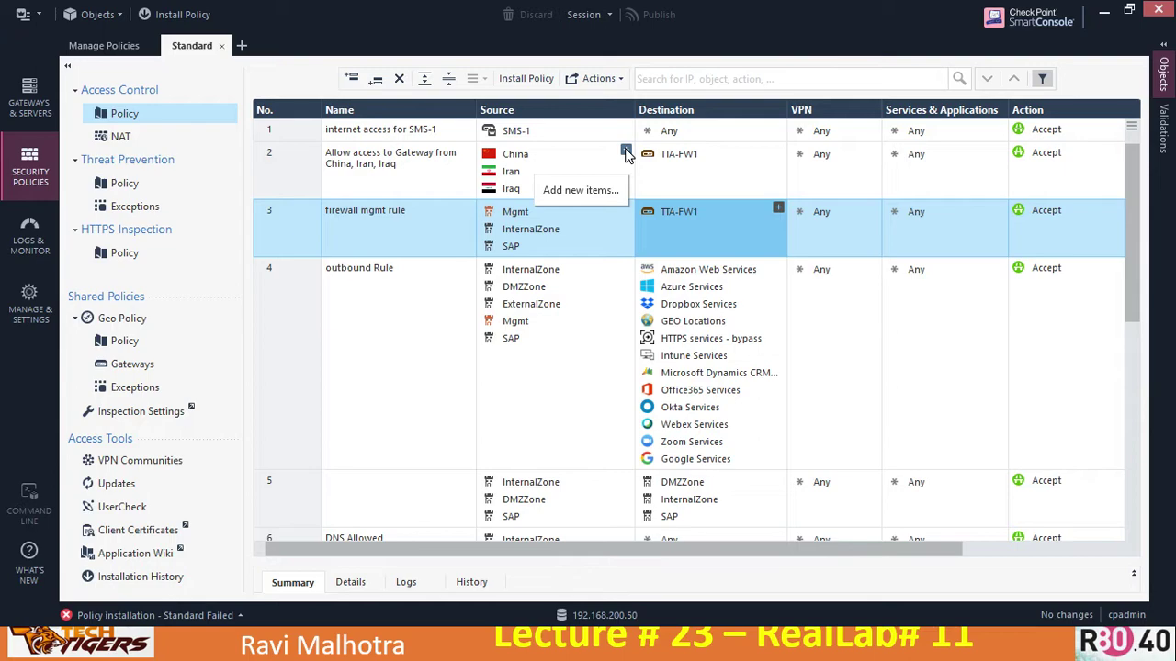
{"action": "left_click", "coordinate": [625, 150]}
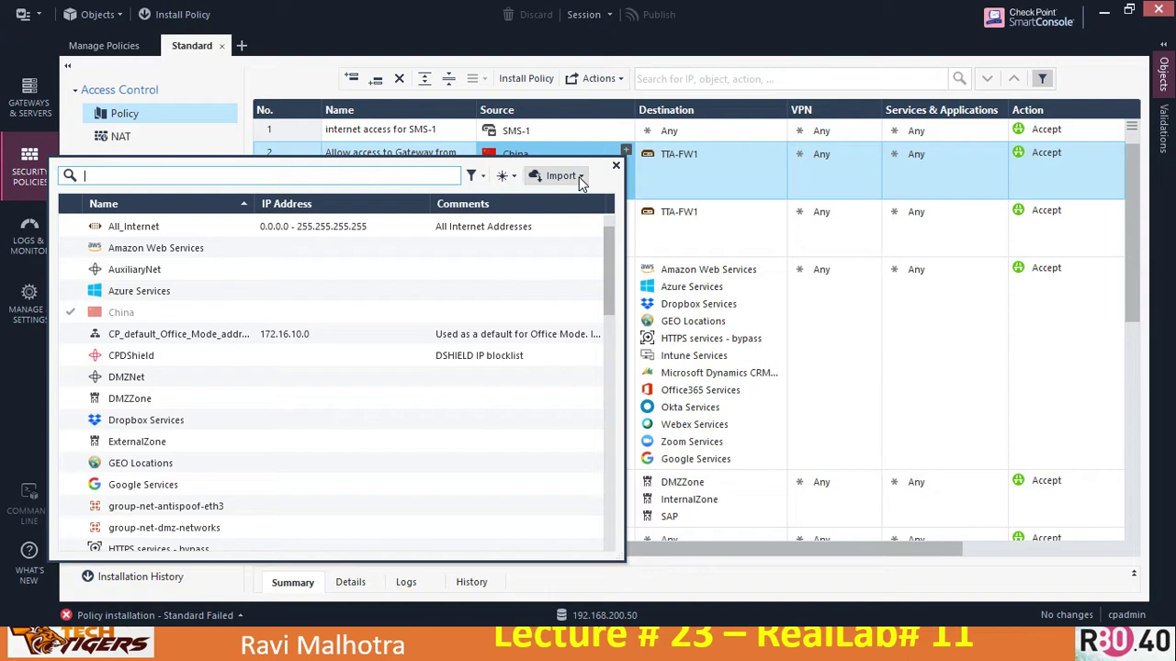
{"action": "left_click", "coordinate": [579, 179]}
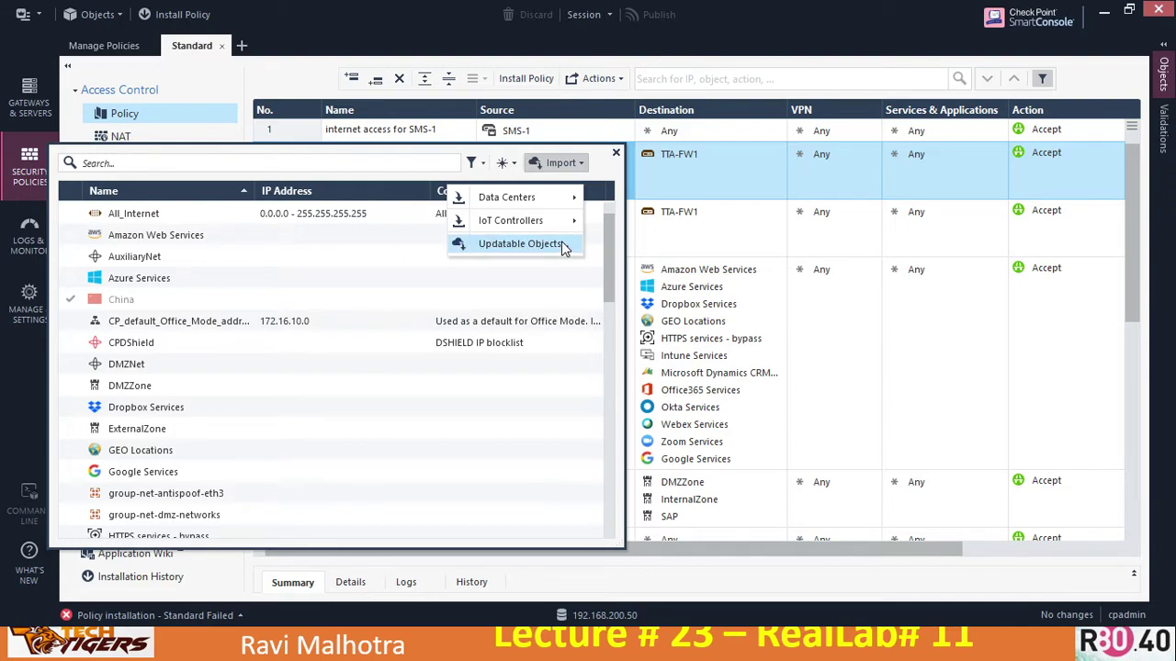
{"action": "key", "text": "Escape"}
{"action": "key", "text": "Escape"}
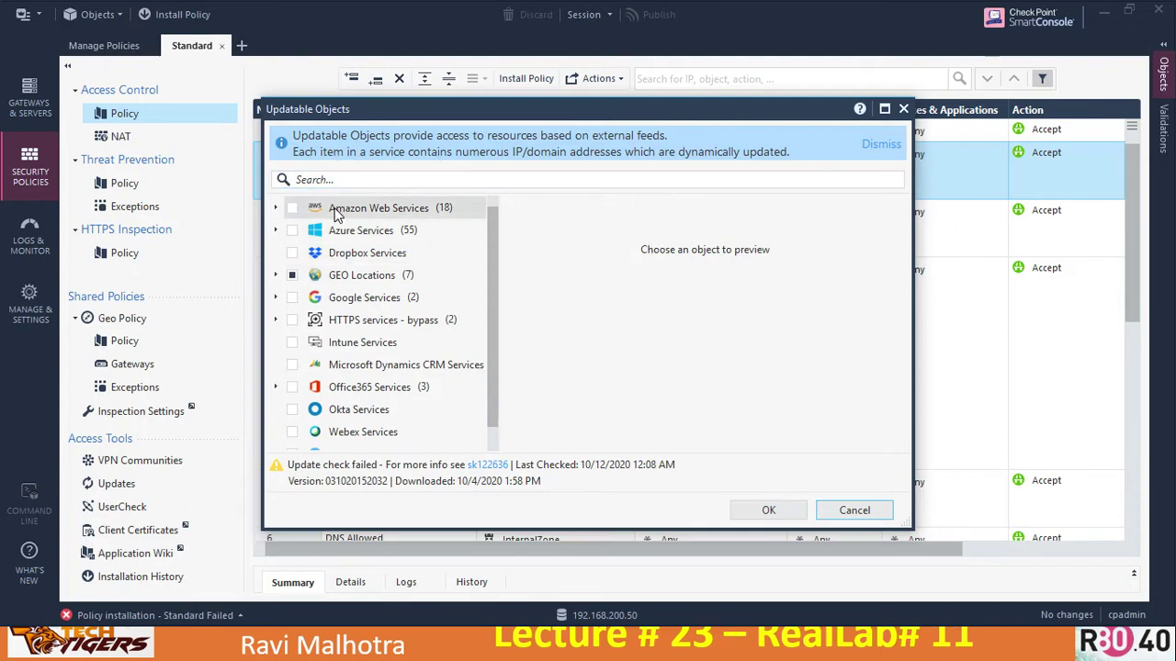
Expand Amazon Web Services in the Updatable Objects list and look through its individual services
{"action": "left_click", "coordinate": [275, 207]}
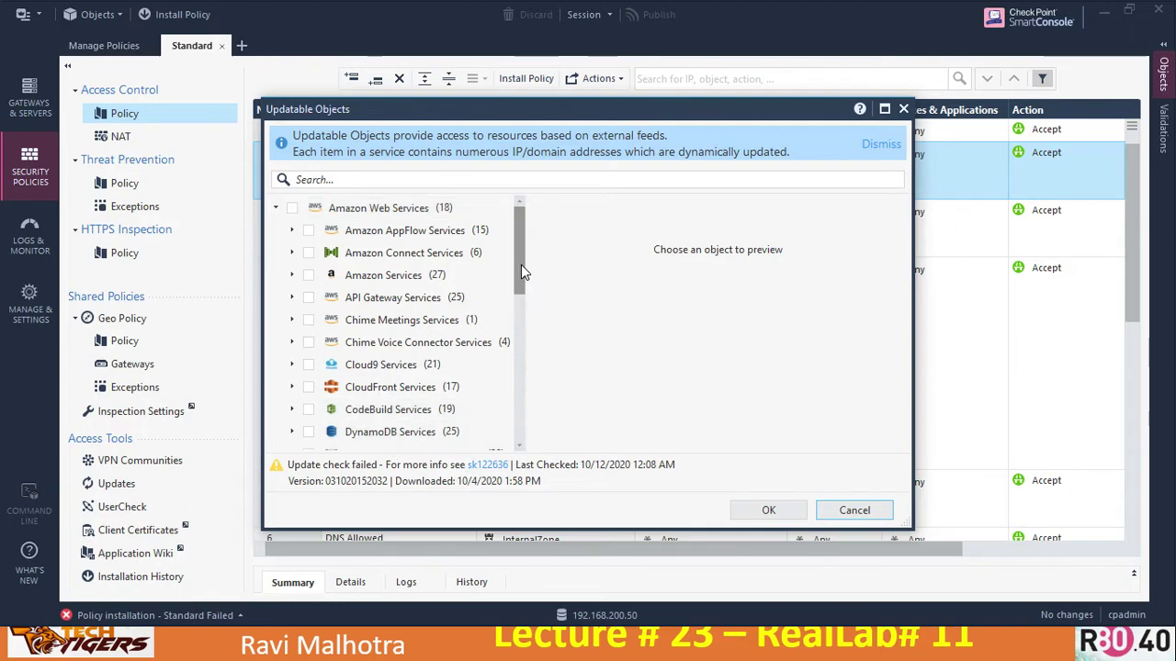
{"action": "scroll", "coordinate": [515, 292], "scroll_direction": "down", "scroll_amount": 1}
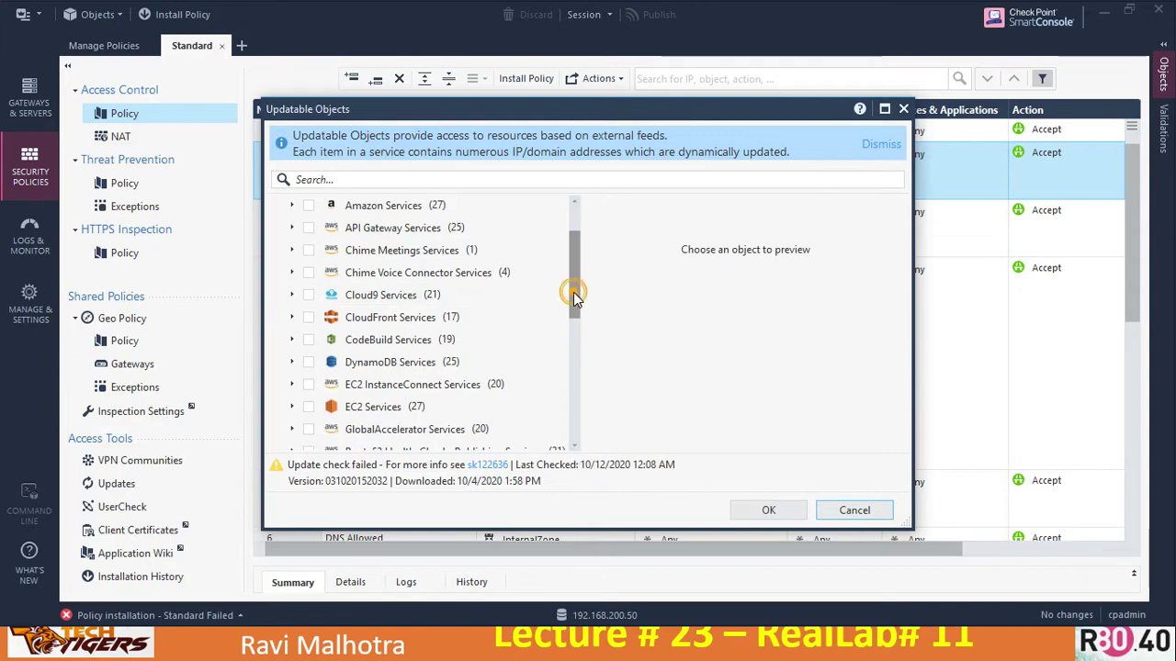
{"action": "left_click_drag", "start_coordinate": [570, 307], "coordinate": [564, 349]}
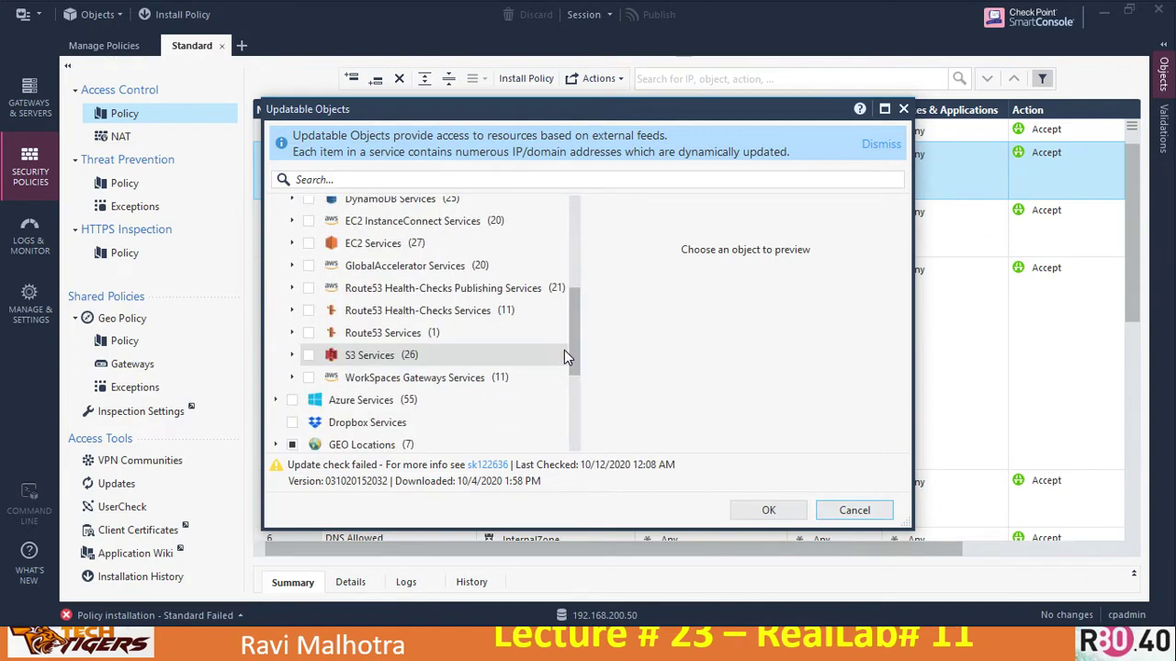
Expand Azure Services and look through all of its individual services down to GEO Locations
{"action": "left_click", "coordinate": [276, 400]}
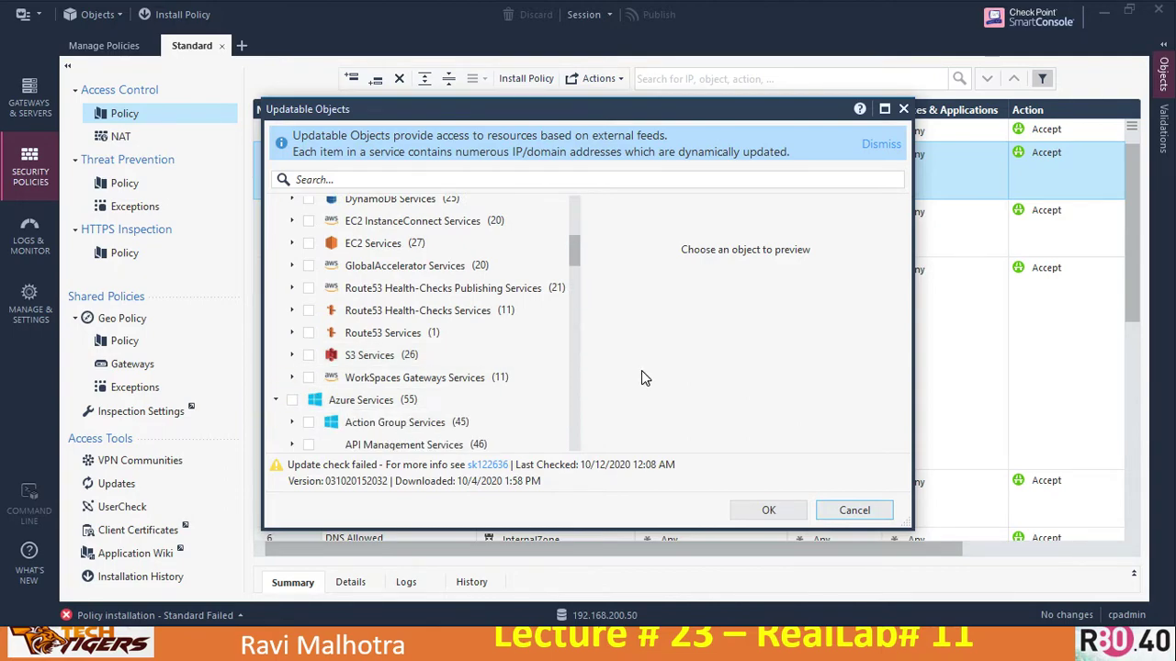
{"action": "left_click", "coordinate": [573, 268]}
{"action": "left_click", "coordinate": [570, 286]}
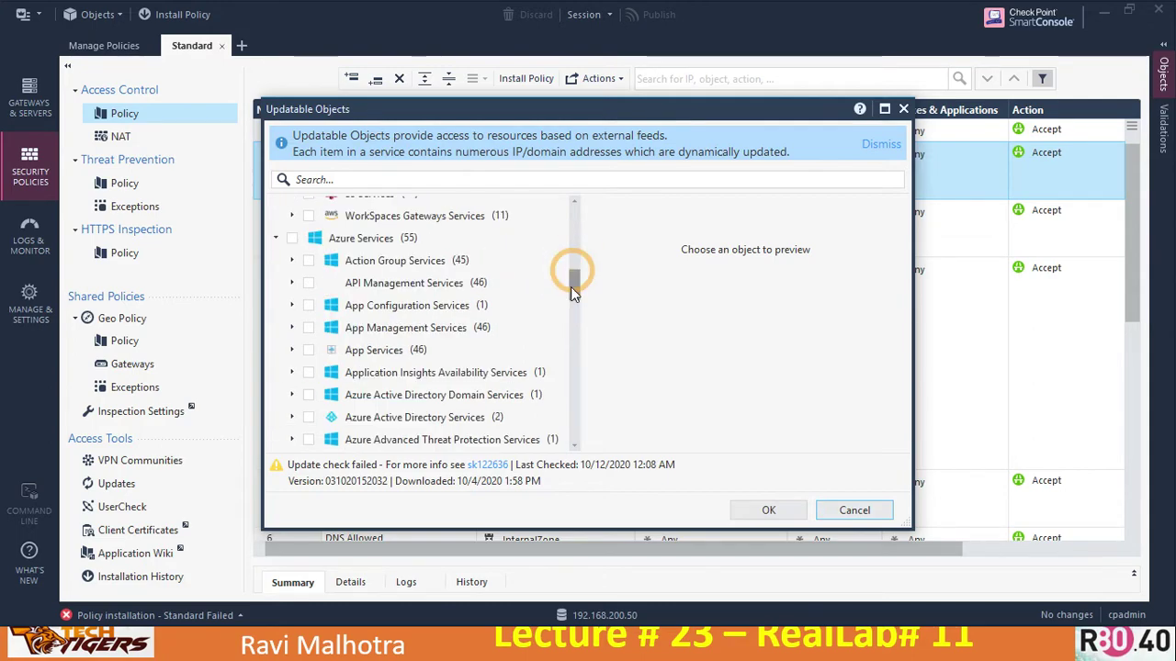
{"action": "left_click", "coordinate": [570, 315]}
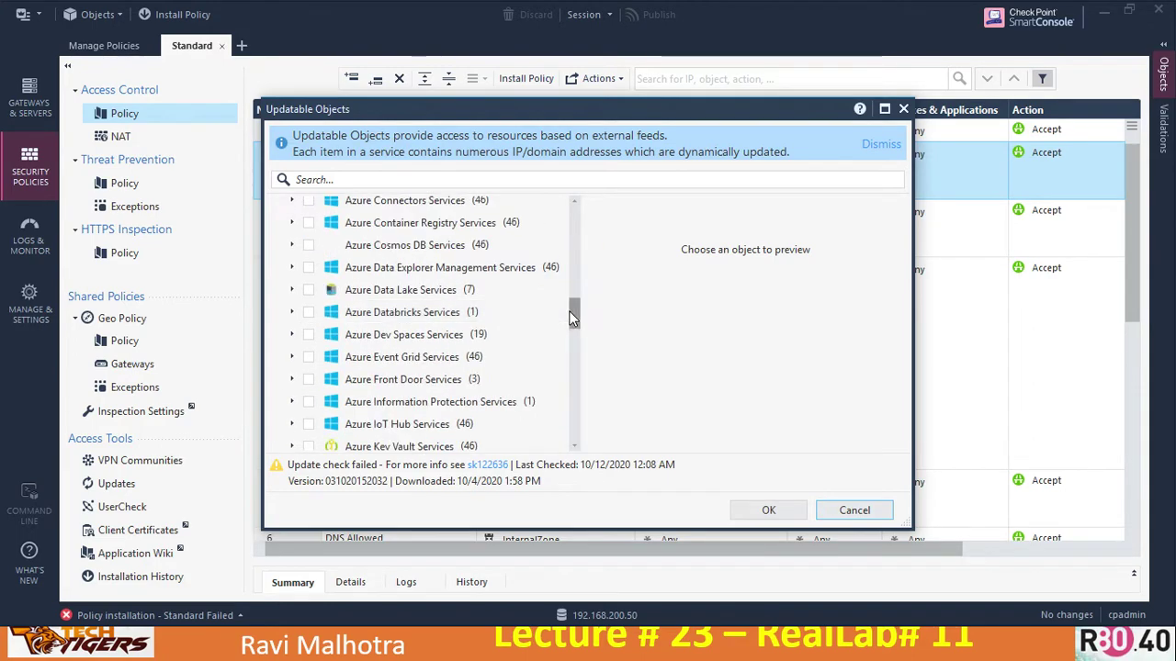
{"action": "left_click", "coordinate": [573, 341]}
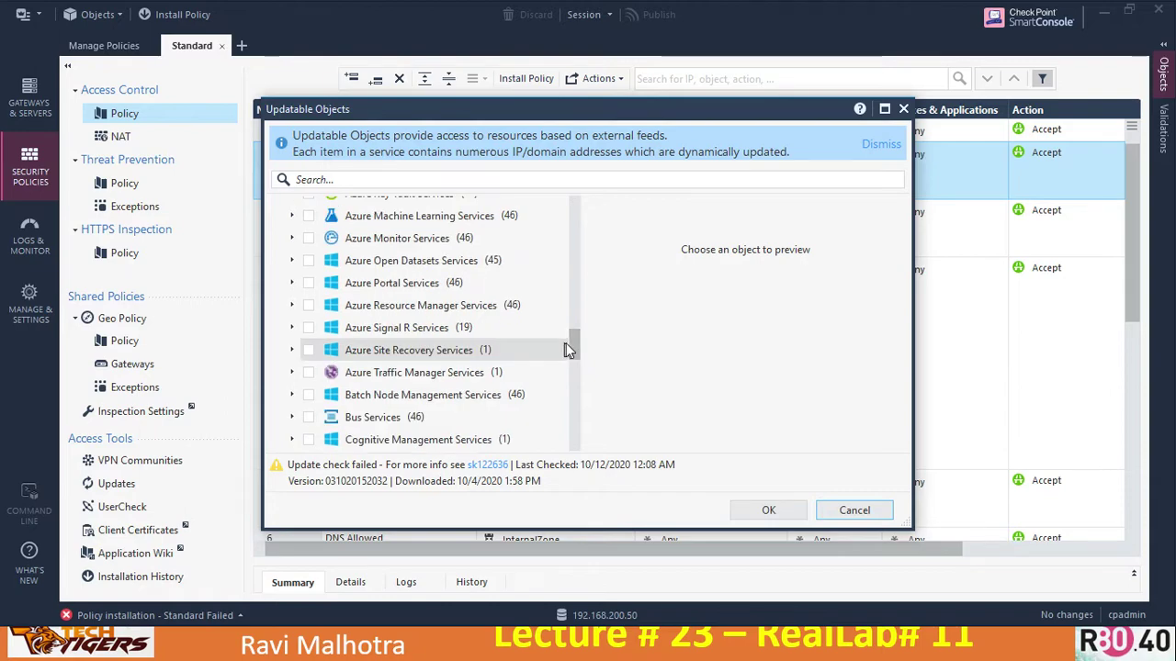
{"action": "left_click", "coordinate": [574, 353]}
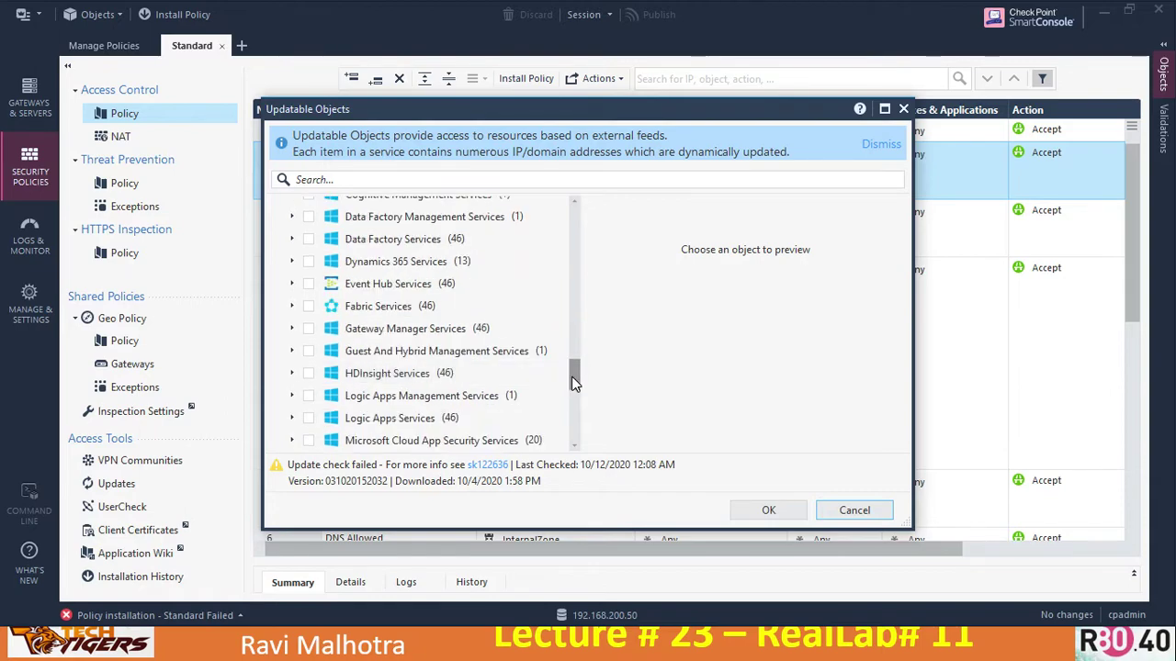
{"action": "left_click", "coordinate": [574, 408]}
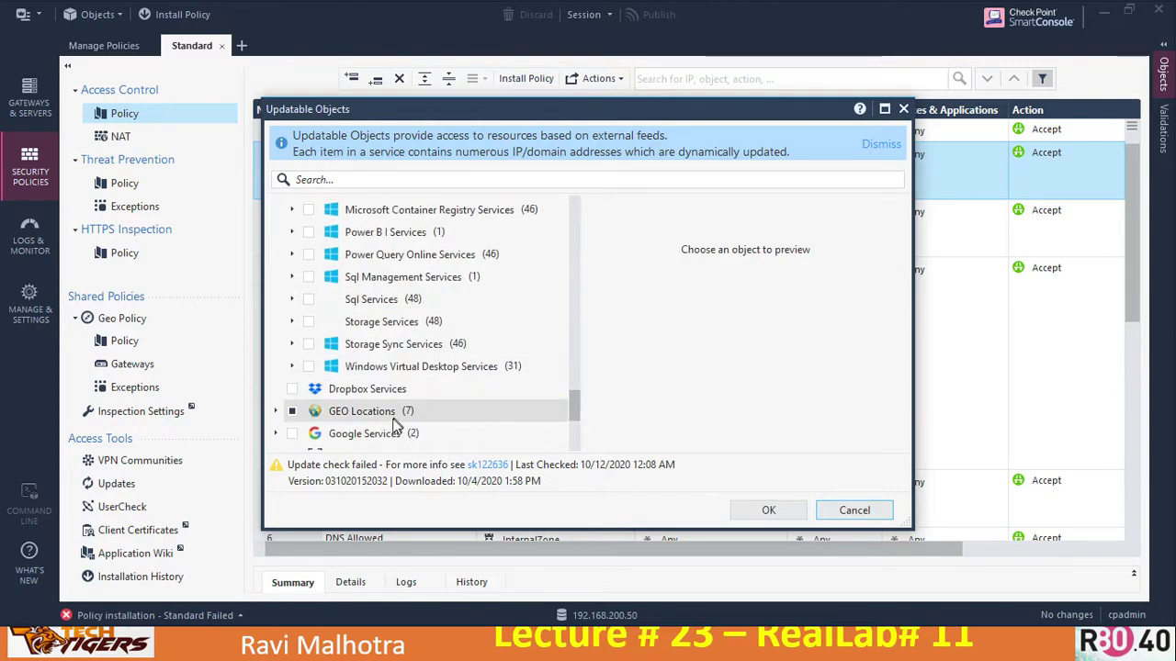
Expand GEO Locations, look over its continents and the remaining services, and close the updatable objects without importing
{"action": "left_click", "coordinate": [276, 412]}
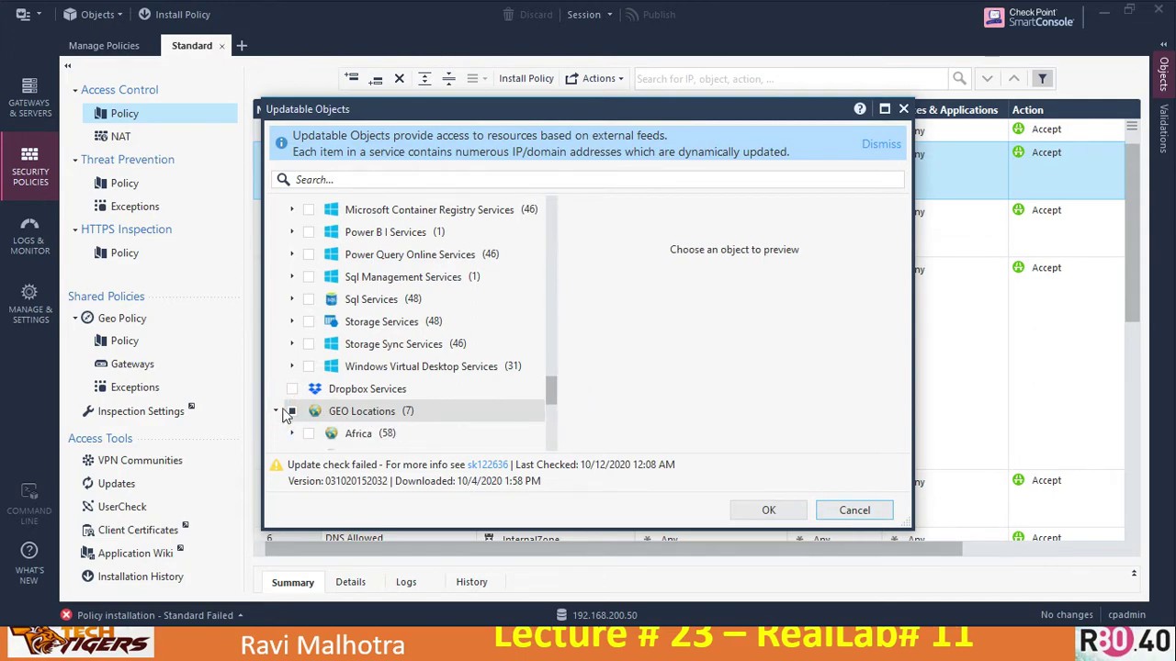
{"action": "left_click", "coordinate": [552, 419]}
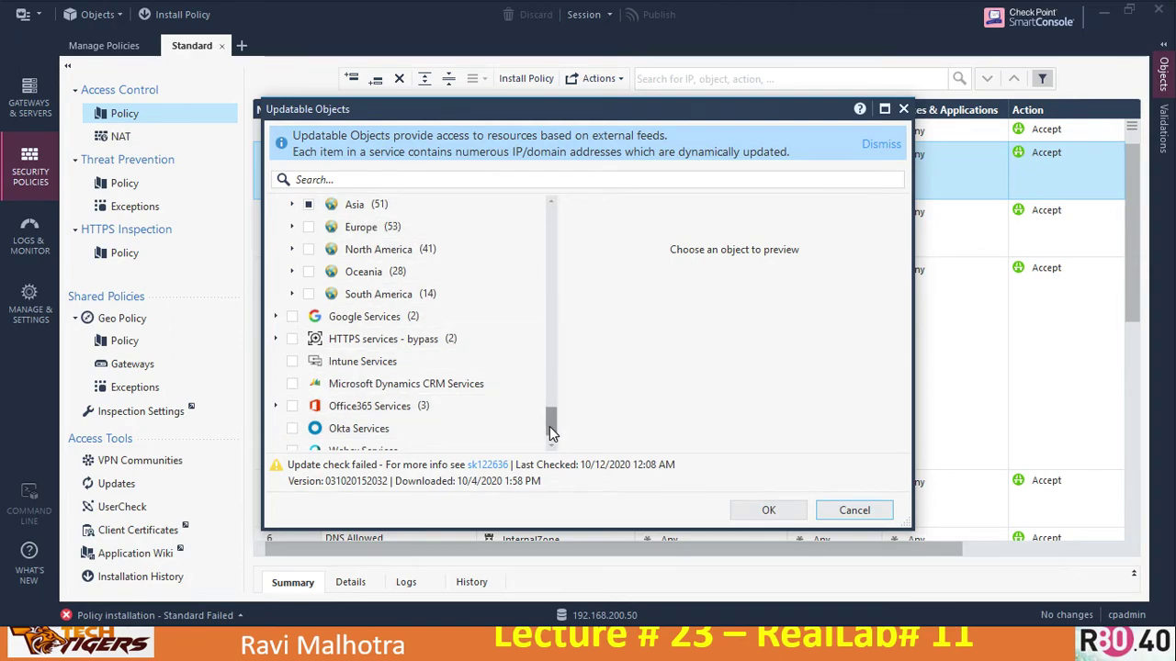
{"action": "left_click_drag", "start_coordinate": [551, 432], "coordinate": [564, 464]}
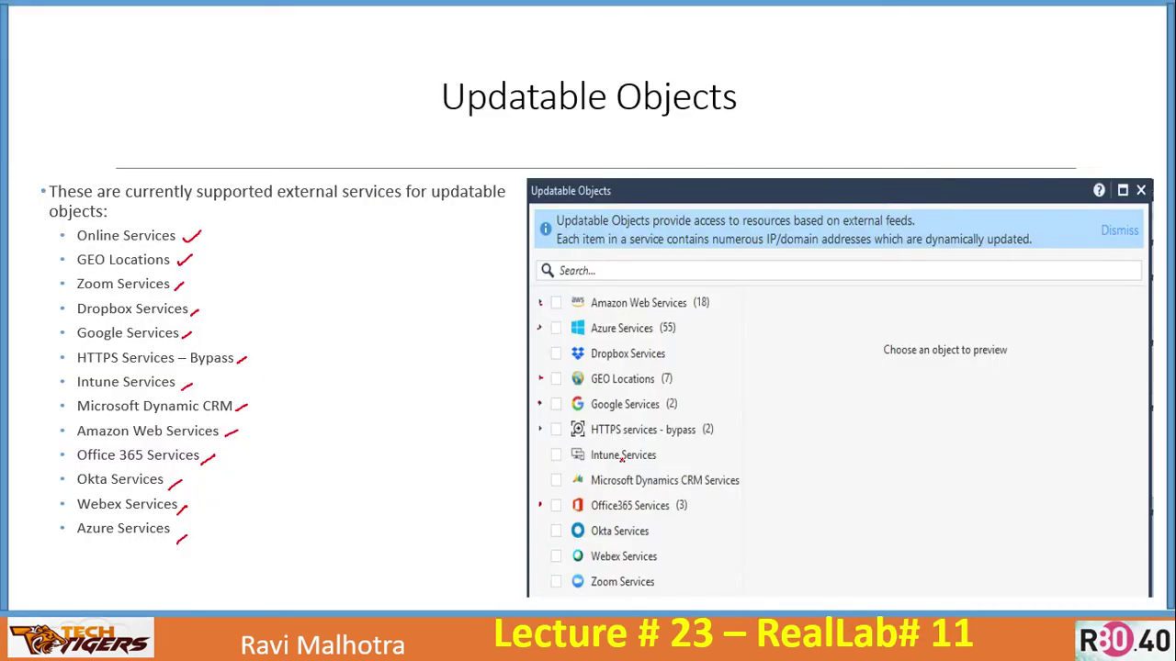
{"action": "key", "text": "Right"}
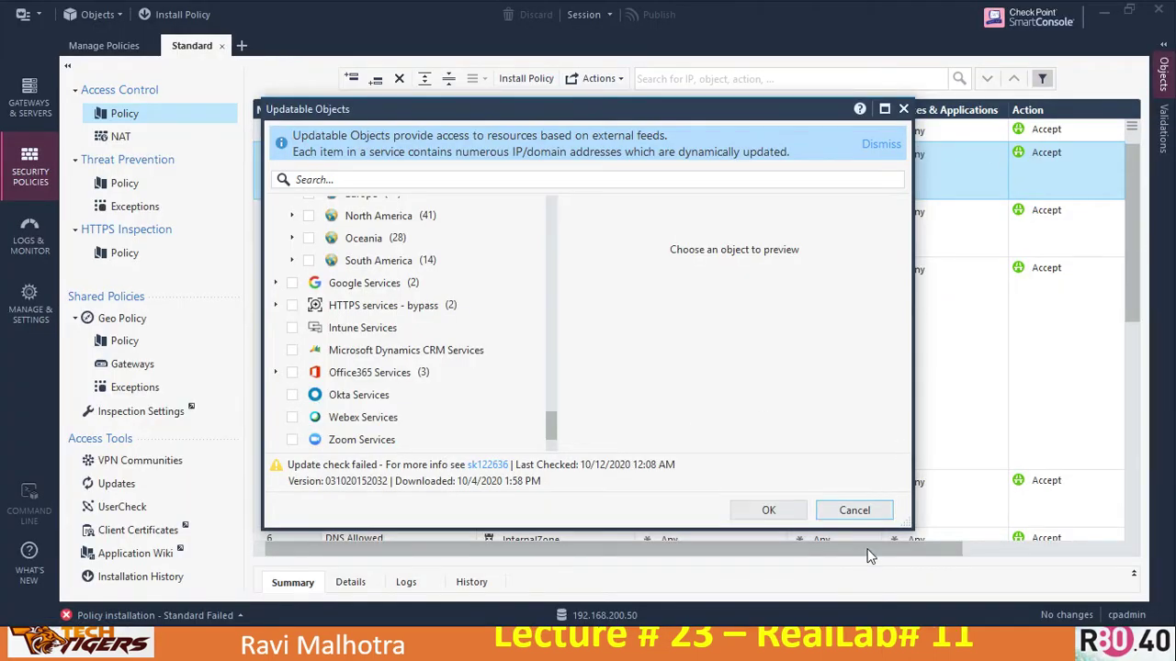
{"action": "left_click", "coordinate": [831, 511]}
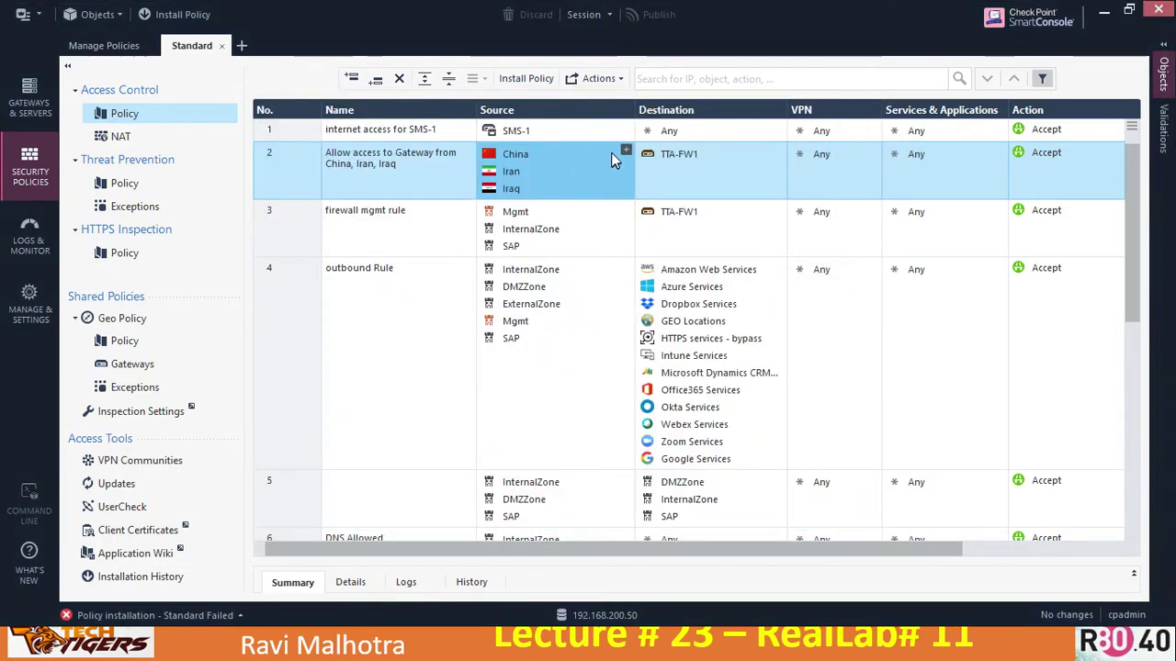
Reopen the Updatable Objects import from rule 2's Source to review the service list, and cancel it
{"action": "left_click", "coordinate": [625, 153]}
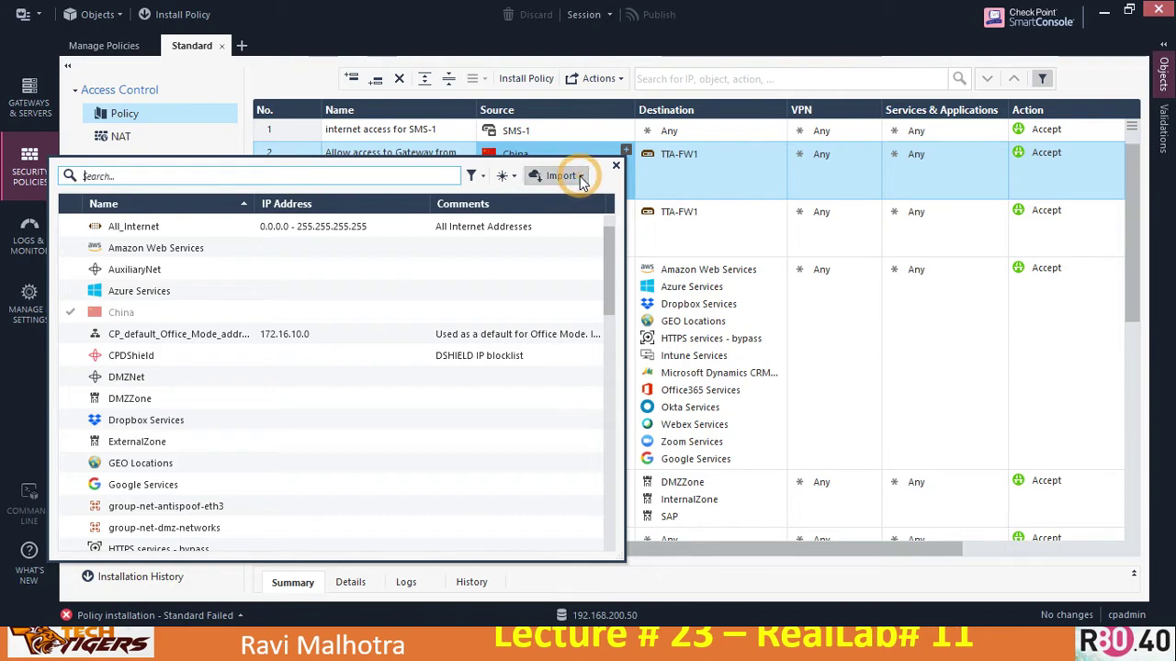
{"action": "left_click", "coordinate": [554, 176]}
{"action": "left_click", "coordinate": [518, 247]}
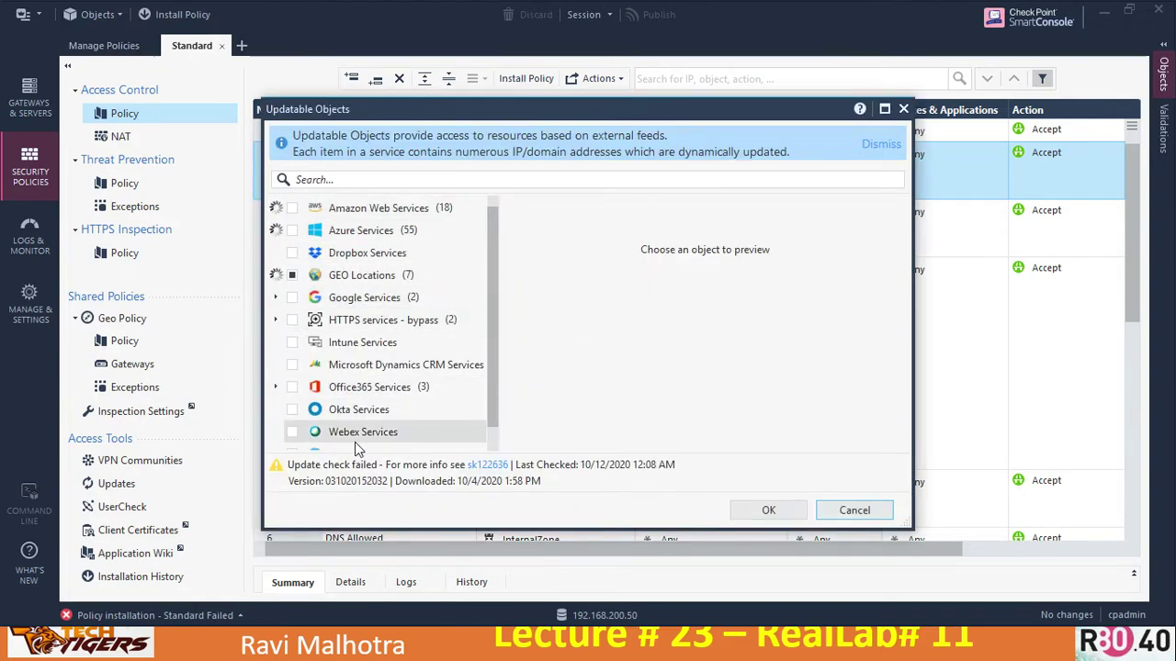
{"action": "left_click", "coordinate": [852, 511]}
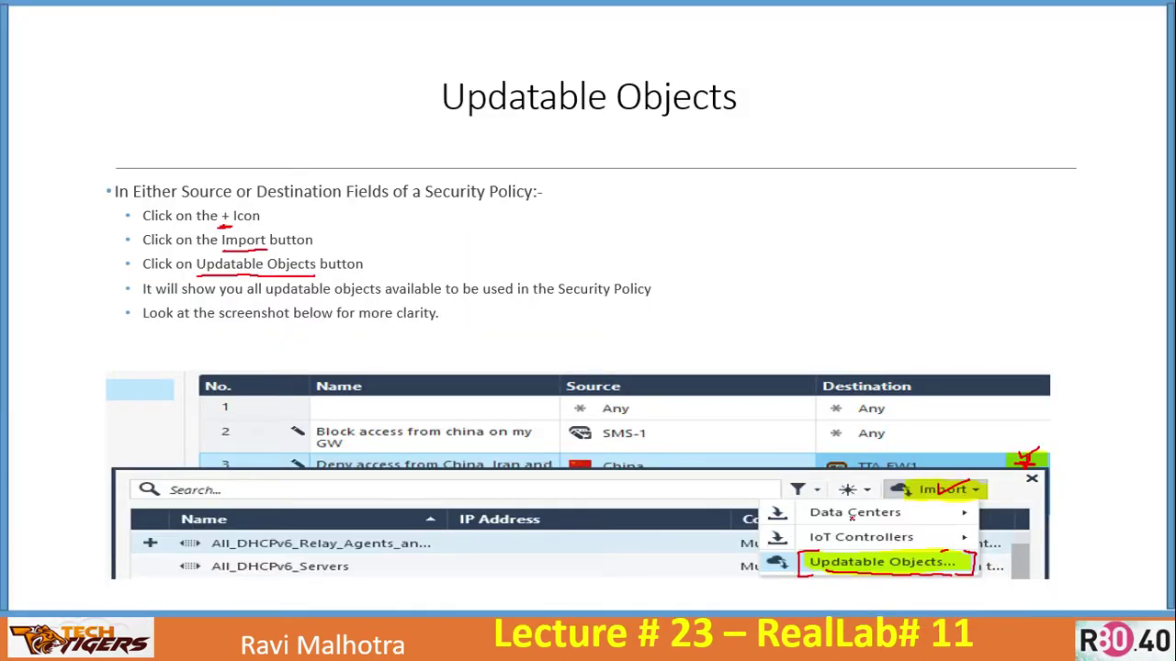
Advance the slide show to the Updatable Objects lab slide and end the show, keeping the ink annotations
{"action": "key", "text": "Right"}
{"action": "key", "text": "Right"}
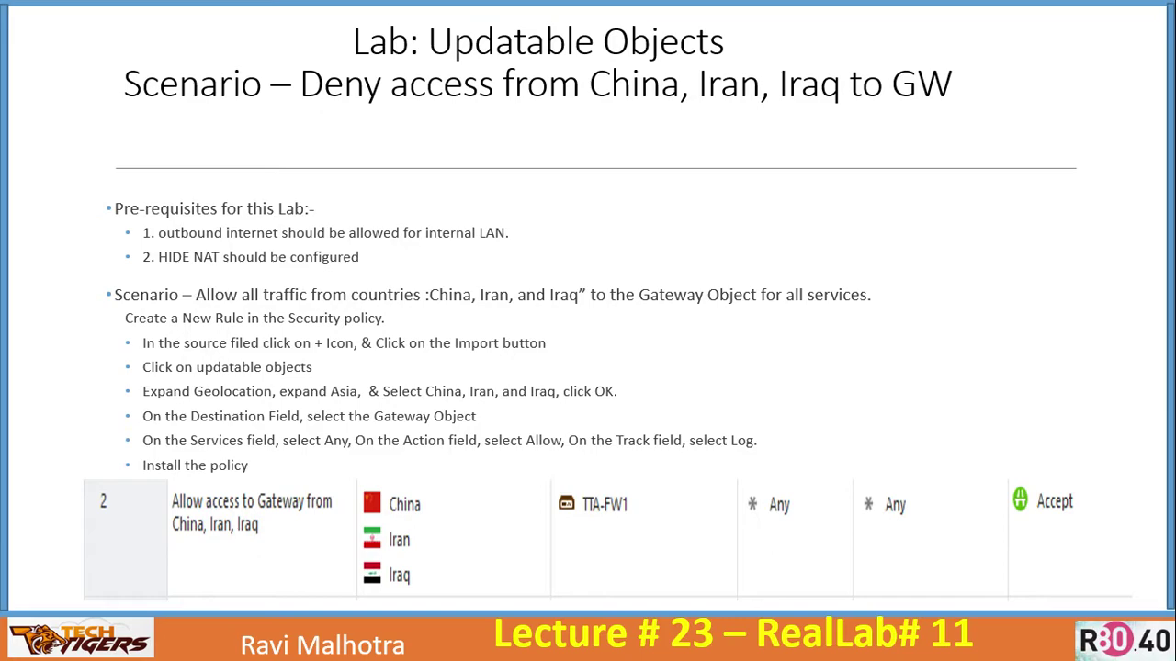
{"action": "key", "text": "Escape"}
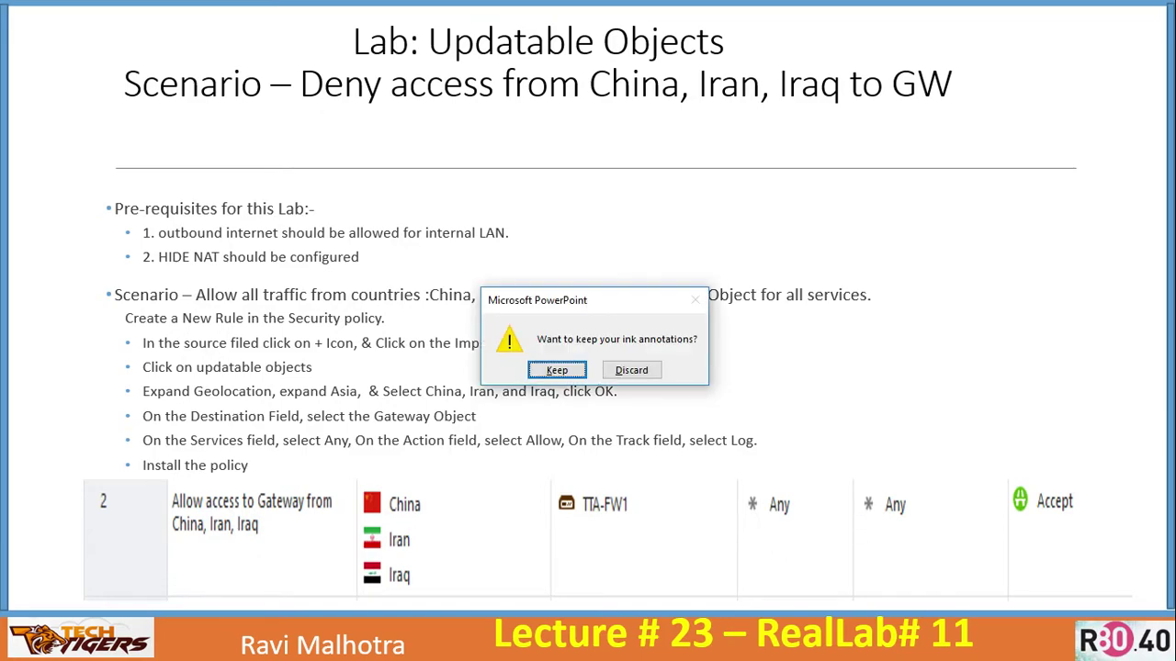
{"action": "left_click", "coordinate": [557, 370]}
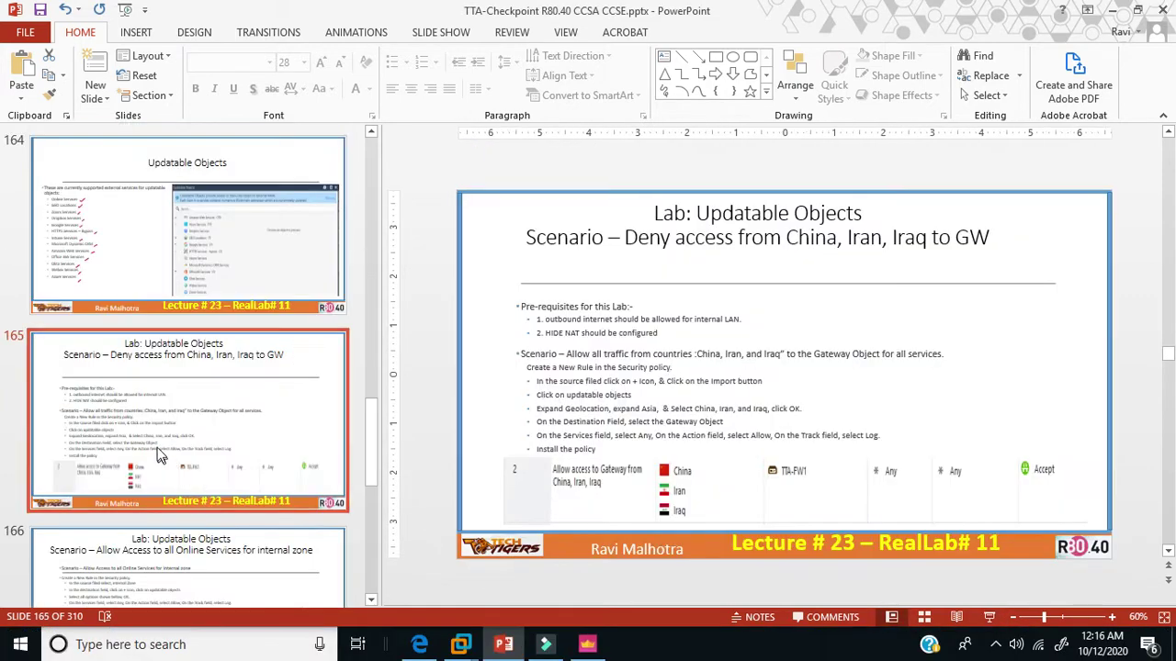
Replace "Deny" with "Allow" in the scenario title of slide 165 and save the presentation
{"action": "left_click", "coordinate": [160, 446]}
{"action": "left_click", "coordinate": [637, 240]}
{"action": "double_click", "coordinate": [637, 241]}
{"action": "type", "text": "Alow"}
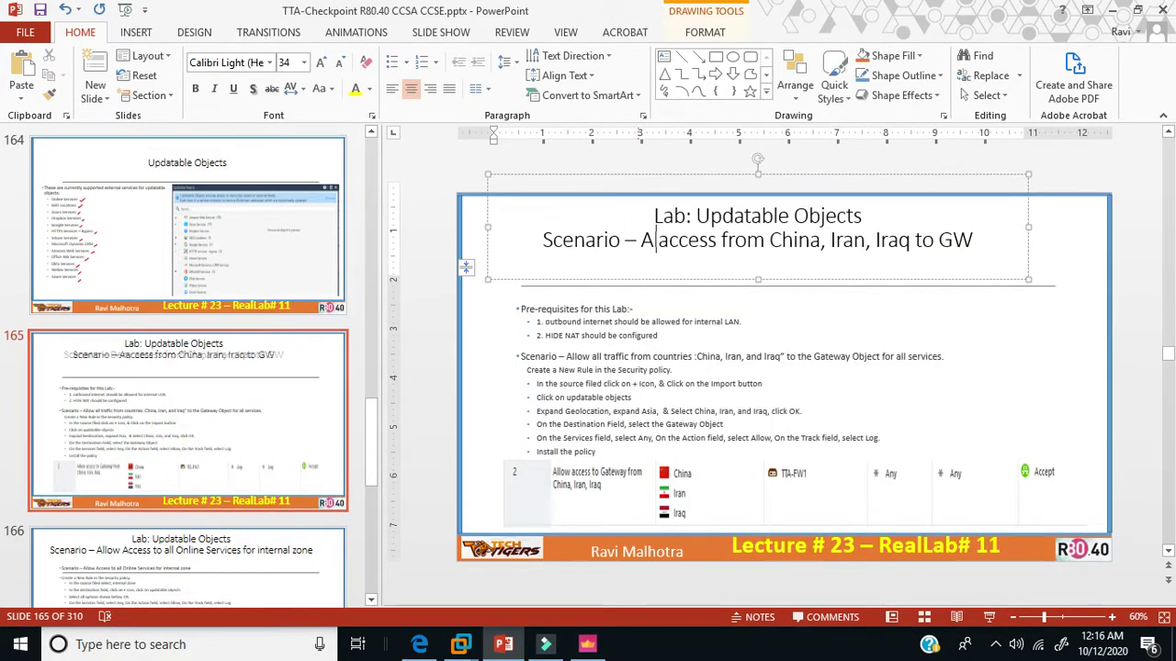
{"action": "key", "text": "BackSpace"}
{"action": "key", "text": "BackSpace"}
{"action": "type", "text": "low"}
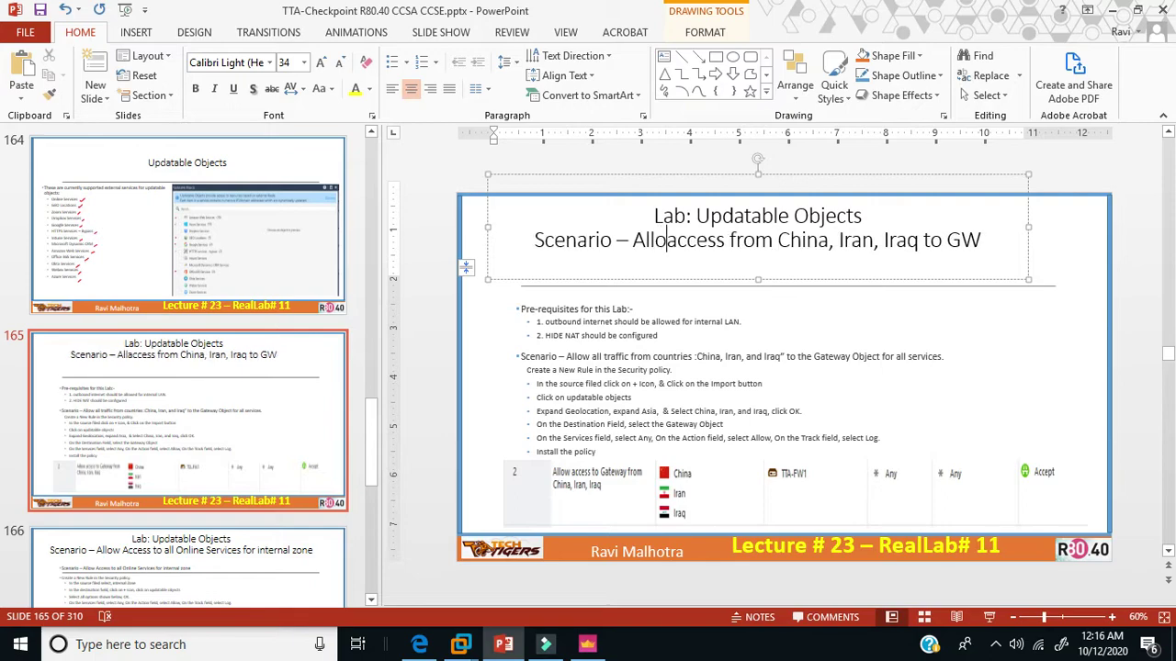
{"action": "key", "text": "ctrl+s"}
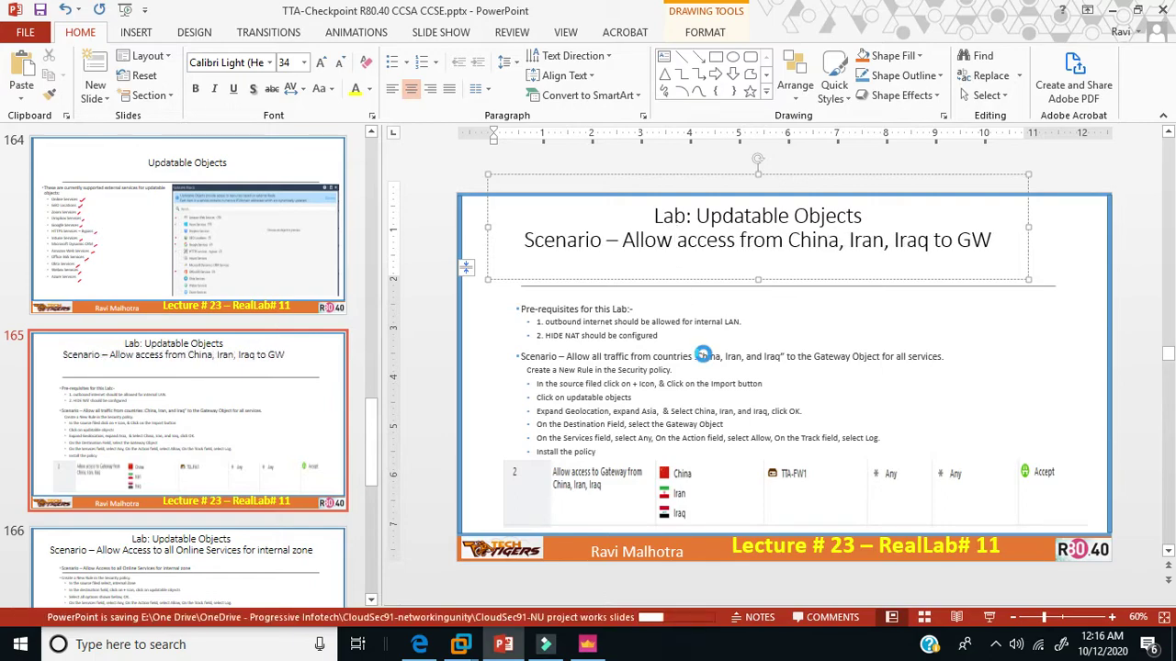
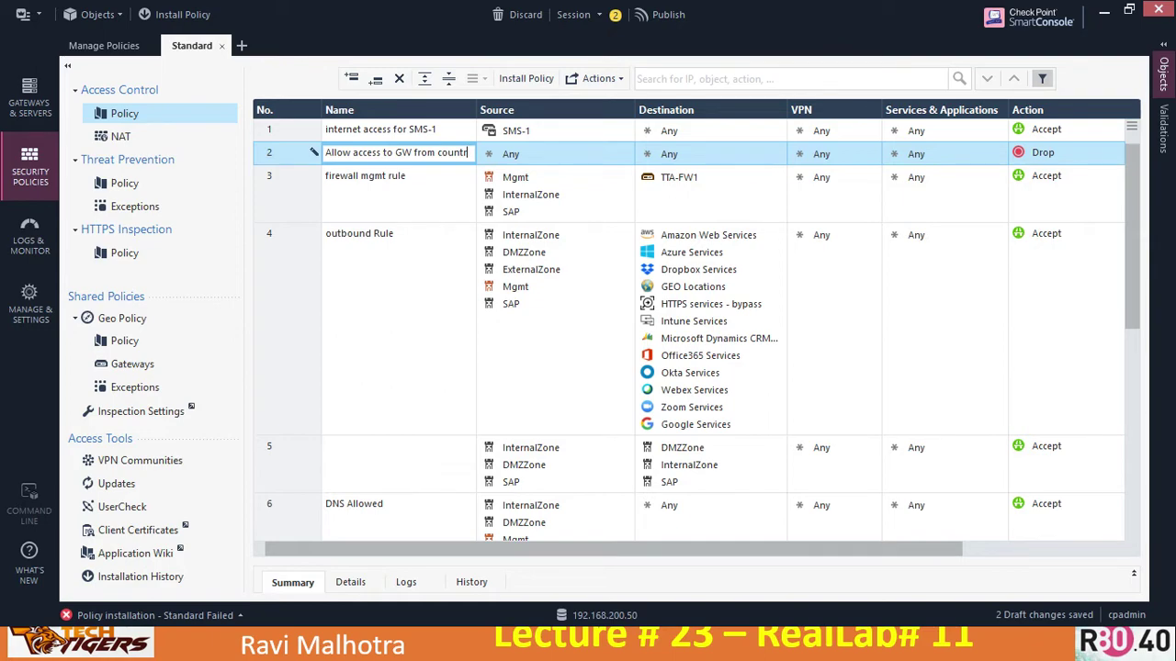
In SmartConsole, finish naming rule 2 as "Allow access to GW from countries, India, China, Iran, Ira"
{"action": "type", "text": "es, India, China, In"}
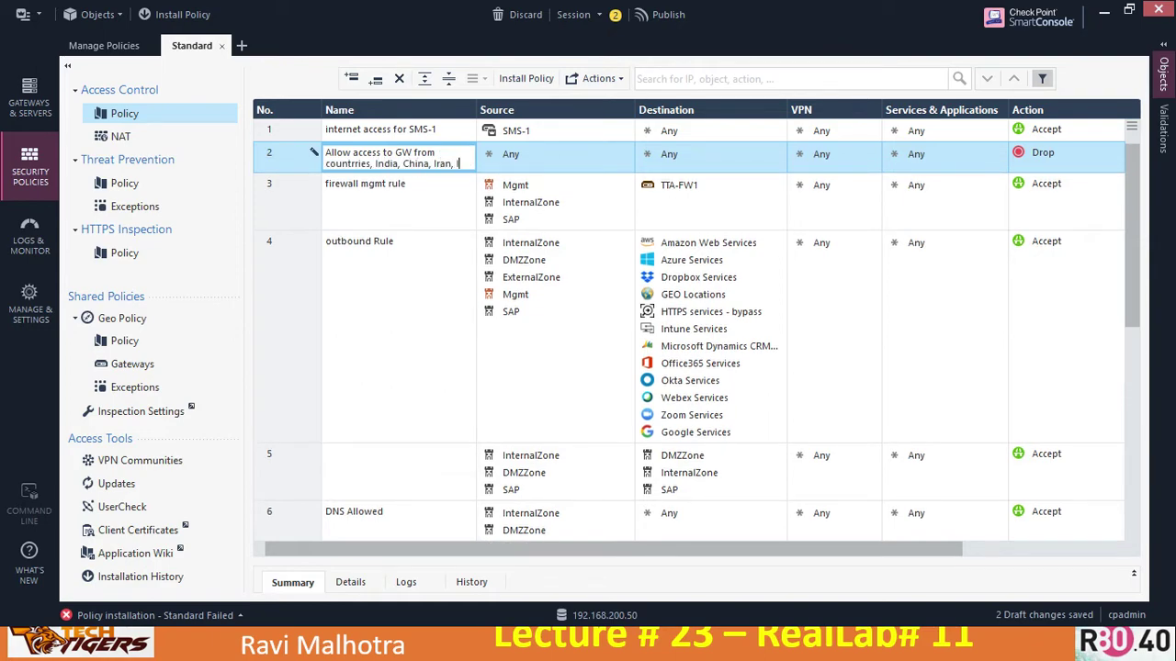
{"action": "type", "text": "an, Ira"}
{"action": "key", "text": "Return"}
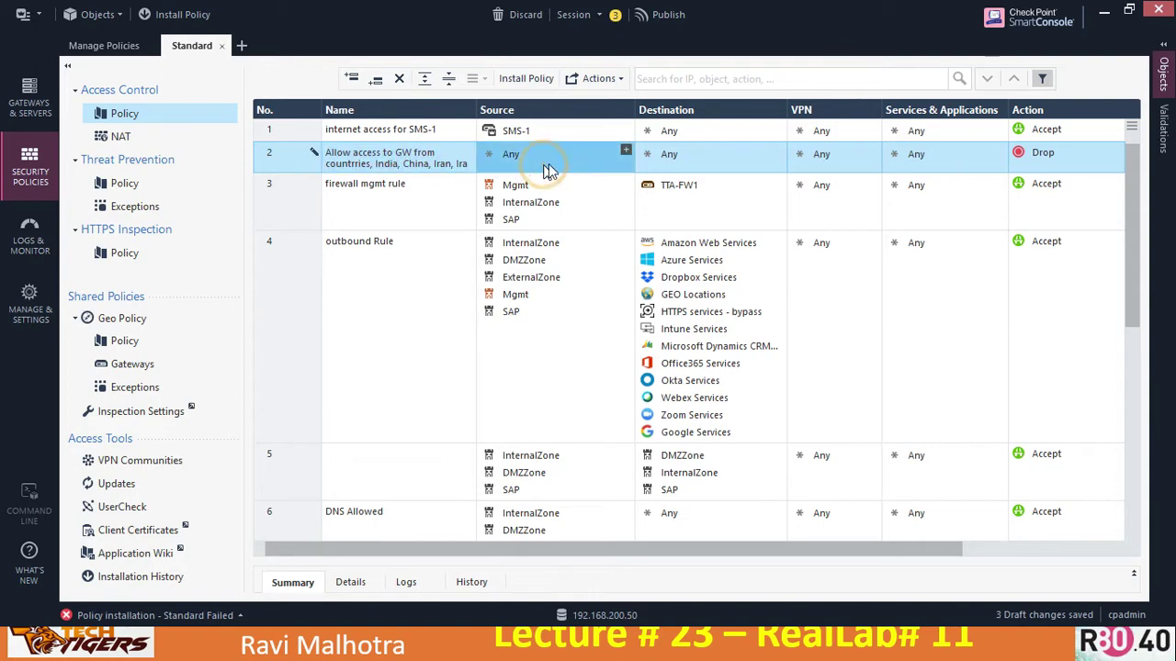
From rule 2's Source, open the Updatable Objects import and select China under GEO Locations, Asia
{"action": "left_click", "coordinate": [626, 151]}
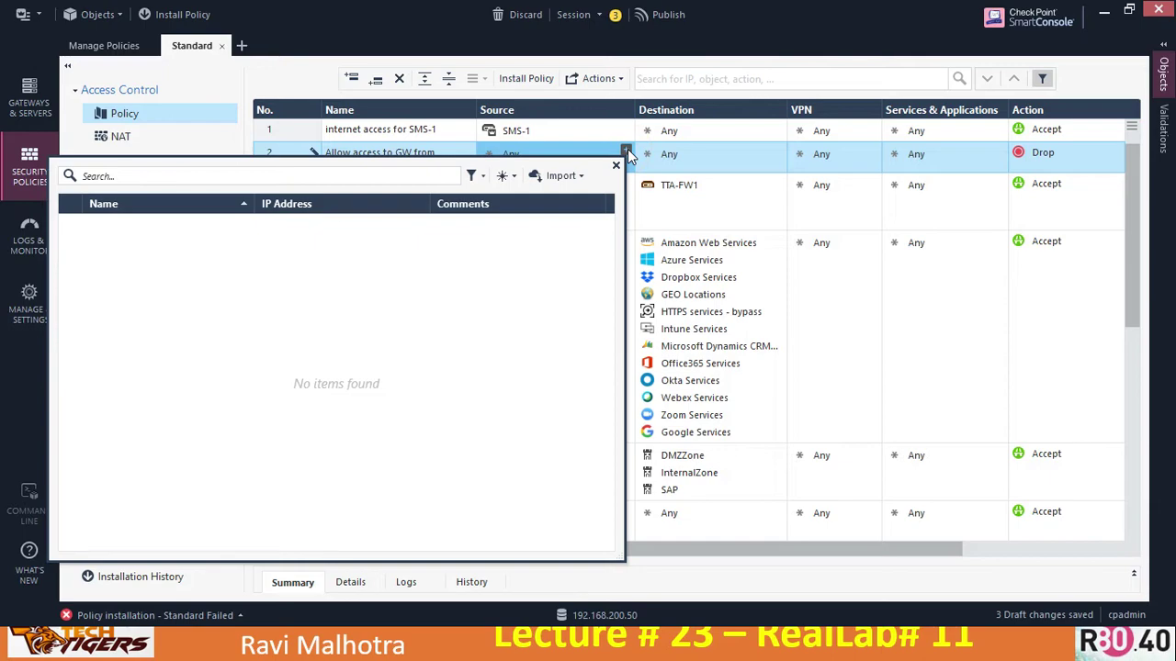
{"action": "left_click", "coordinate": [580, 177]}
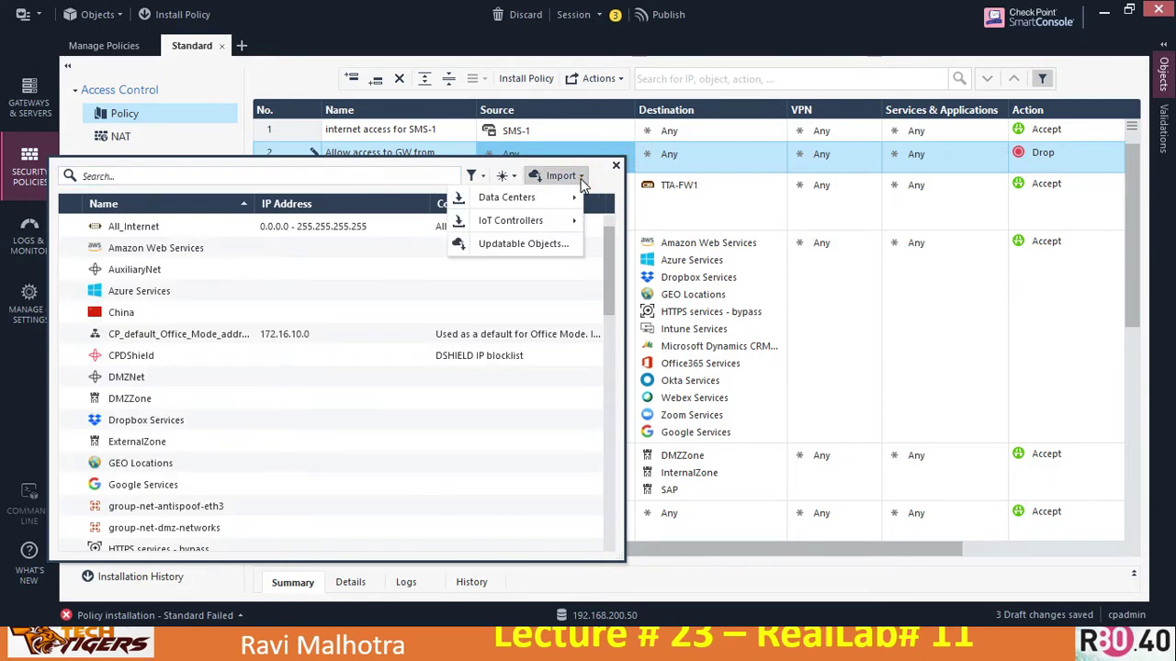
{"action": "left_click", "coordinate": [514, 243]}
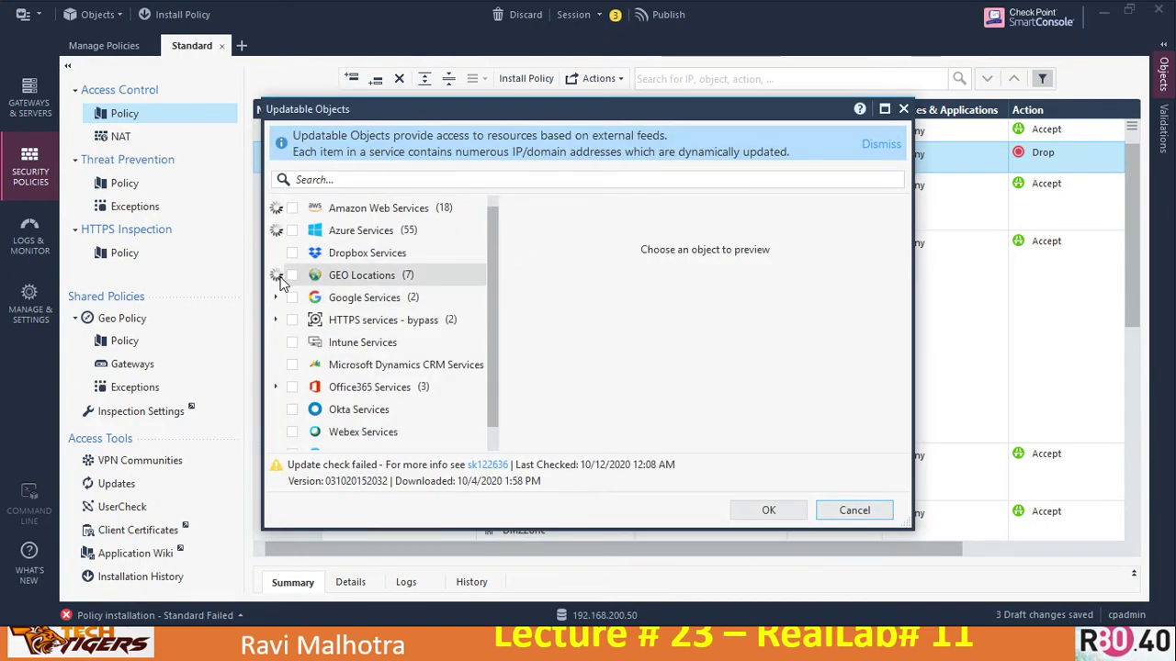
{"action": "left_click", "coordinate": [278, 277]}
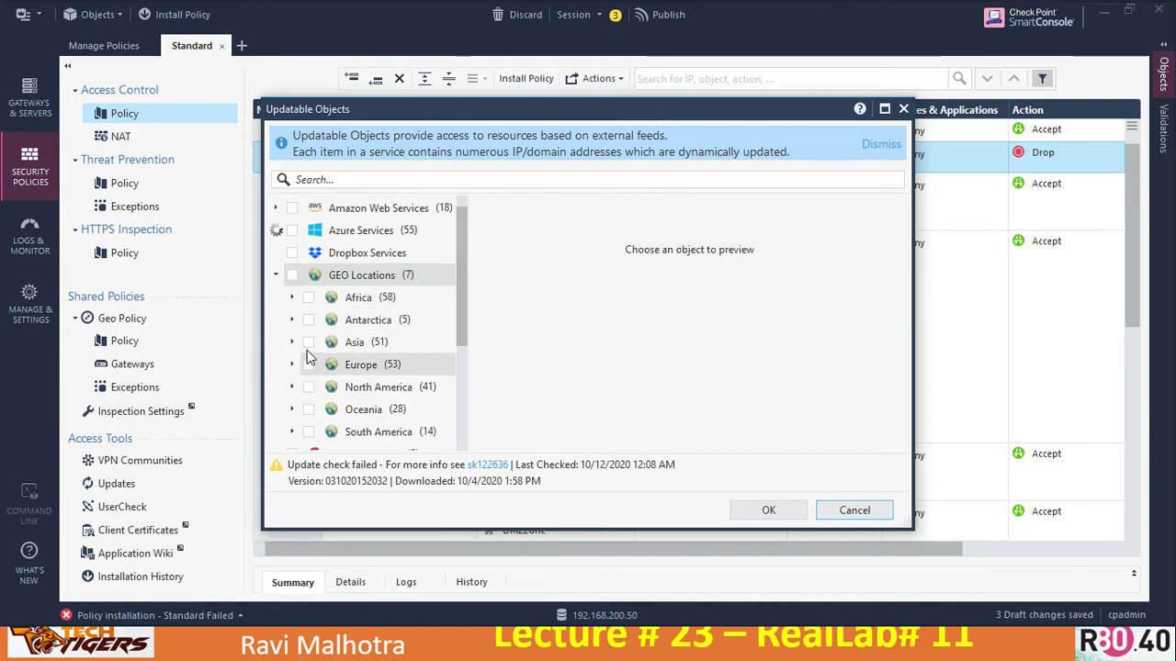
{"action": "left_click", "coordinate": [292, 342]}
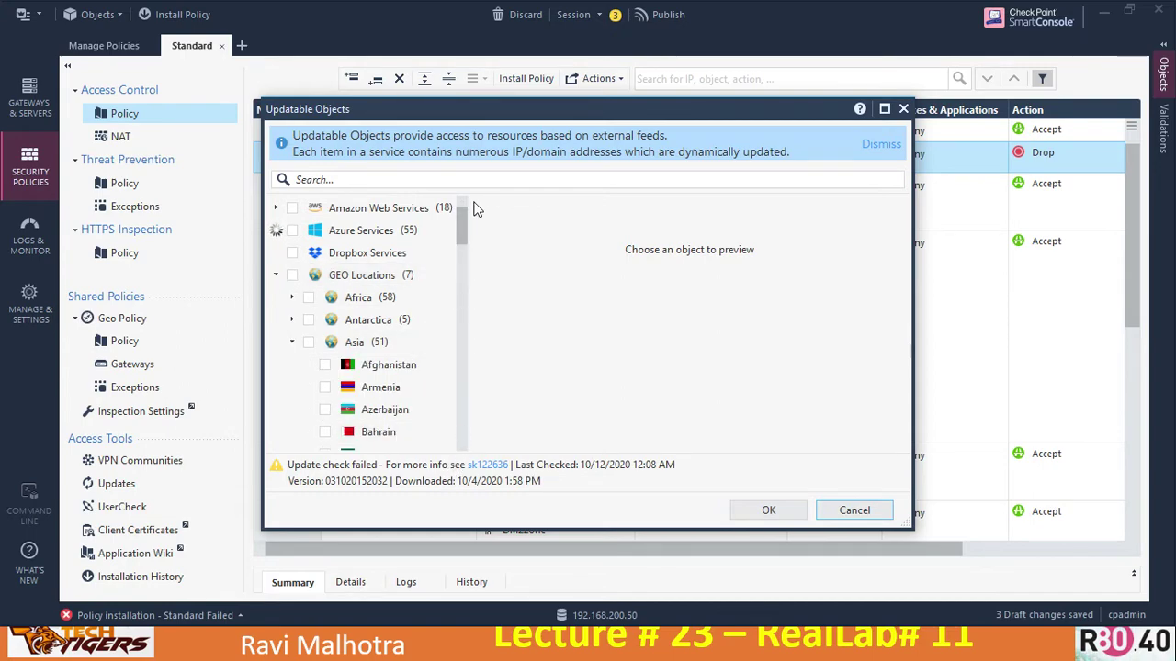
{"action": "left_click_drag", "start_coordinate": [459, 224], "coordinate": [461, 256]}
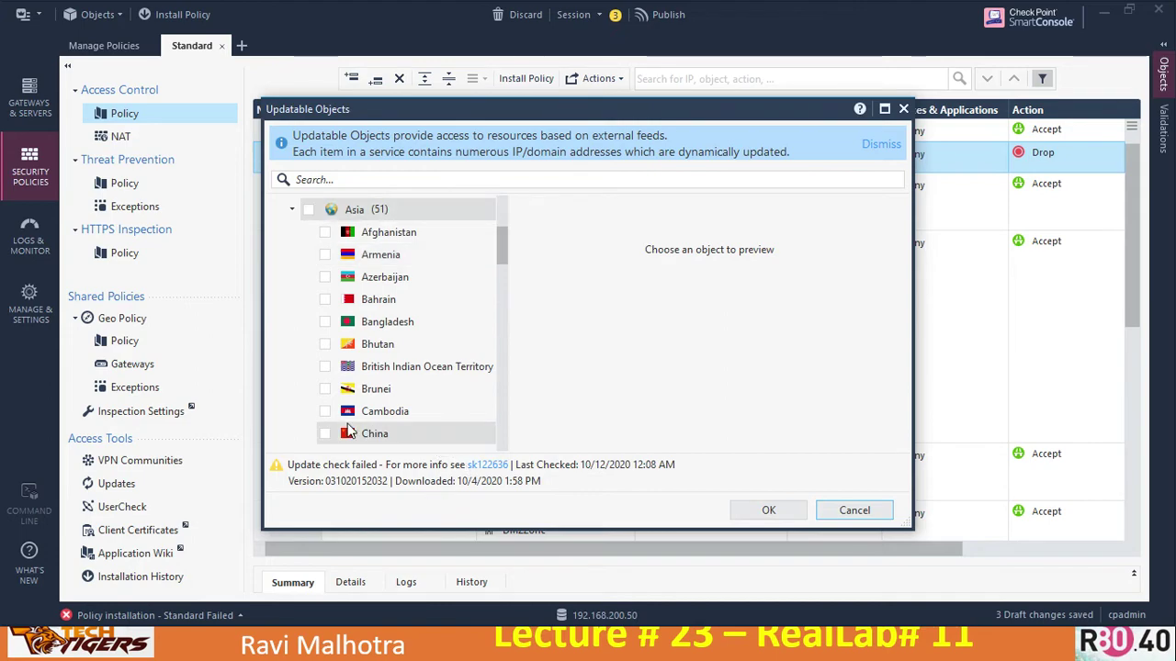
{"action": "left_click", "coordinate": [325, 433]}
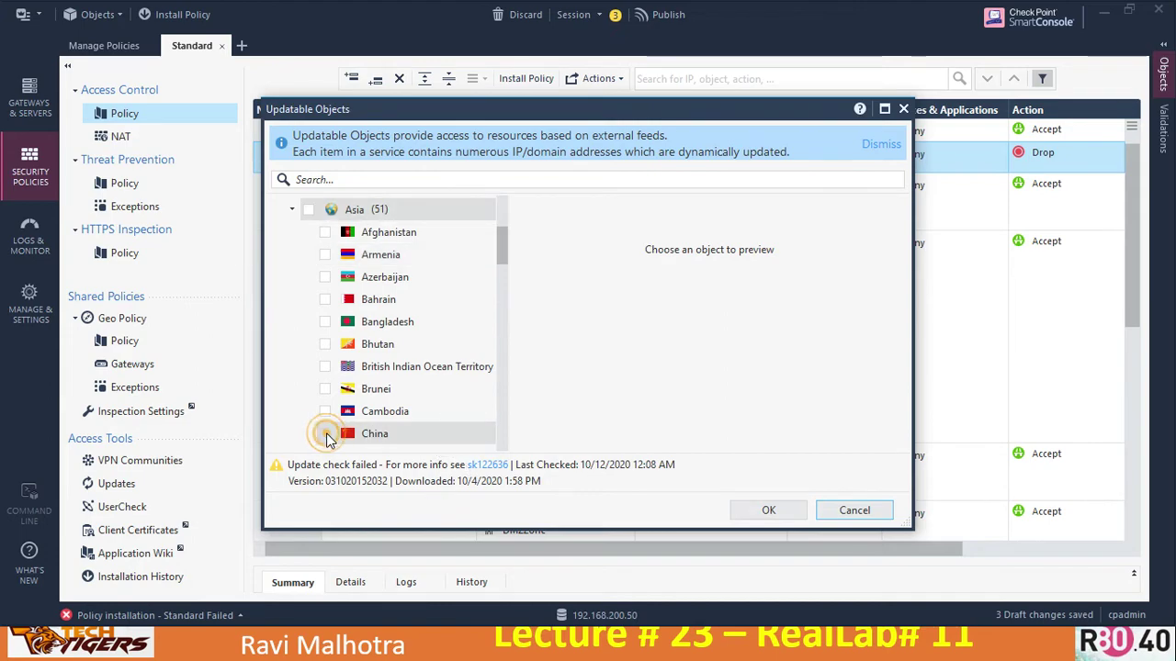
Also select India, Iran and Iraq in the Asia list and add the chosen countries to rule 2's Source
{"action": "left_click", "coordinate": [503, 449]}
{"action": "left_click", "coordinate": [503, 449]}
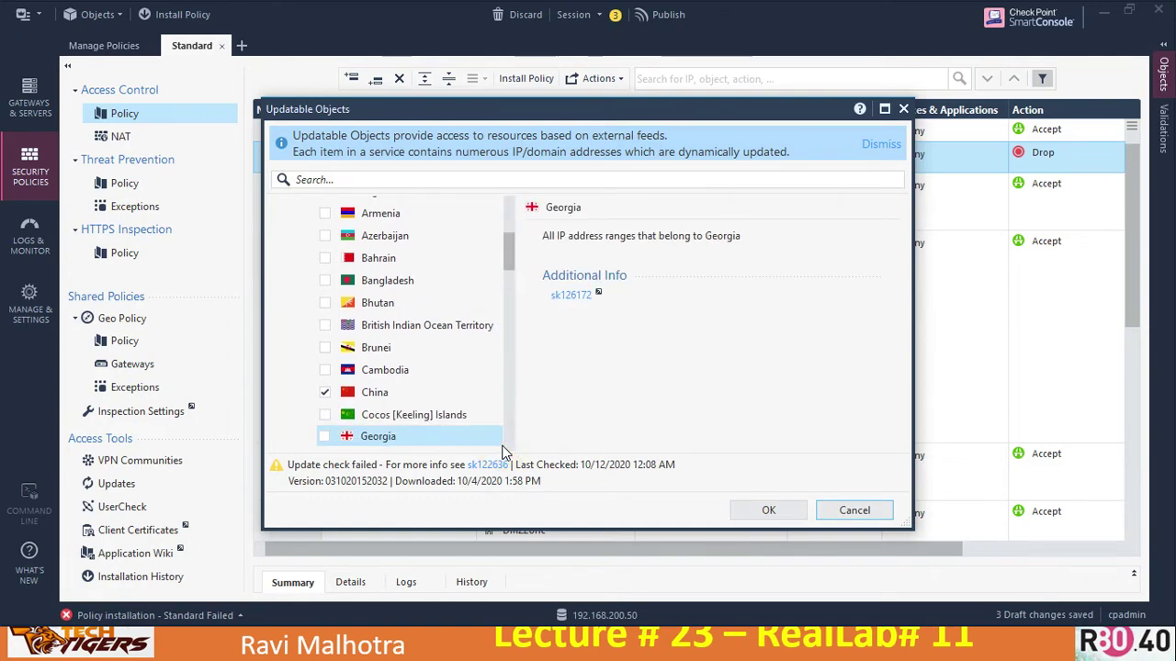
{"action": "left_click", "coordinate": [509, 449]}
{"action": "left_click", "coordinate": [510, 449]}
{"action": "left_click", "coordinate": [509, 449]}
{"action": "left_click", "coordinate": [510, 449]}
{"action": "left_click", "coordinate": [510, 449]}
{"action": "left_click", "coordinate": [510, 450]}
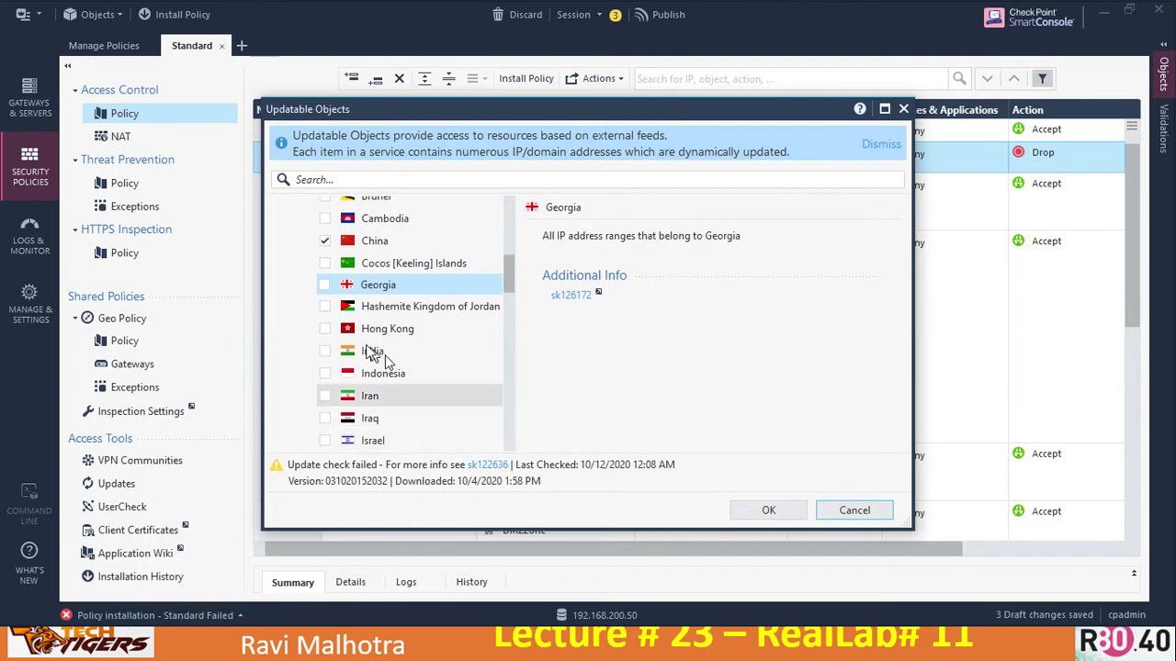
{"action": "left_click", "coordinate": [326, 352]}
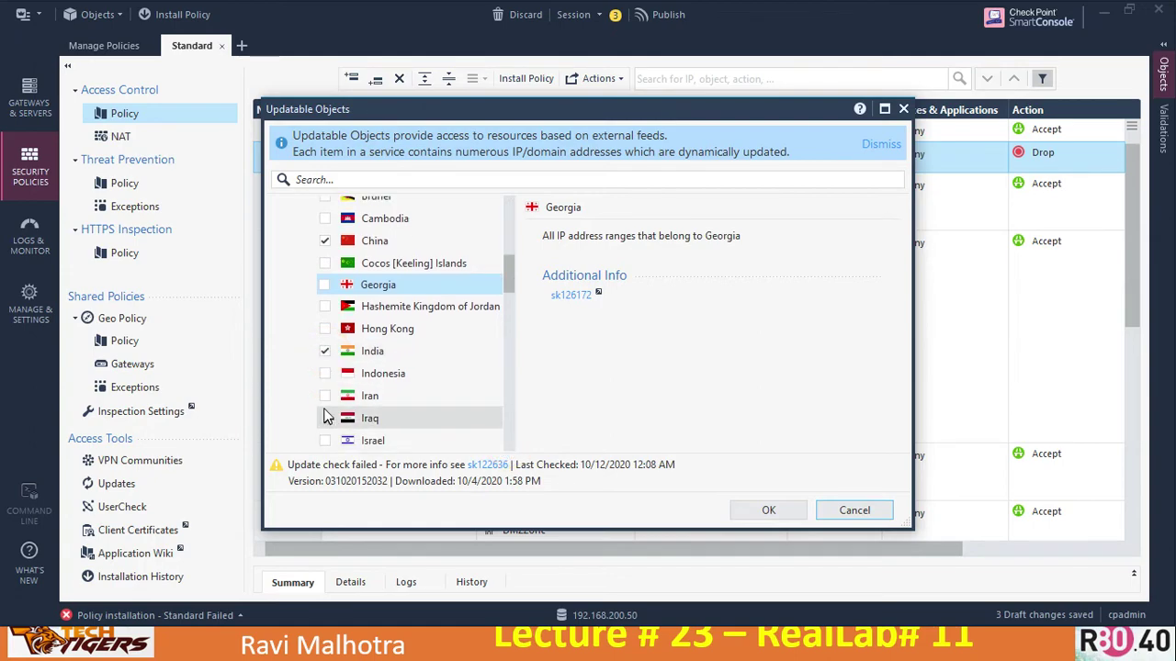
{"action": "left_click", "coordinate": [324, 395]}
{"action": "left_click", "coordinate": [324, 420]}
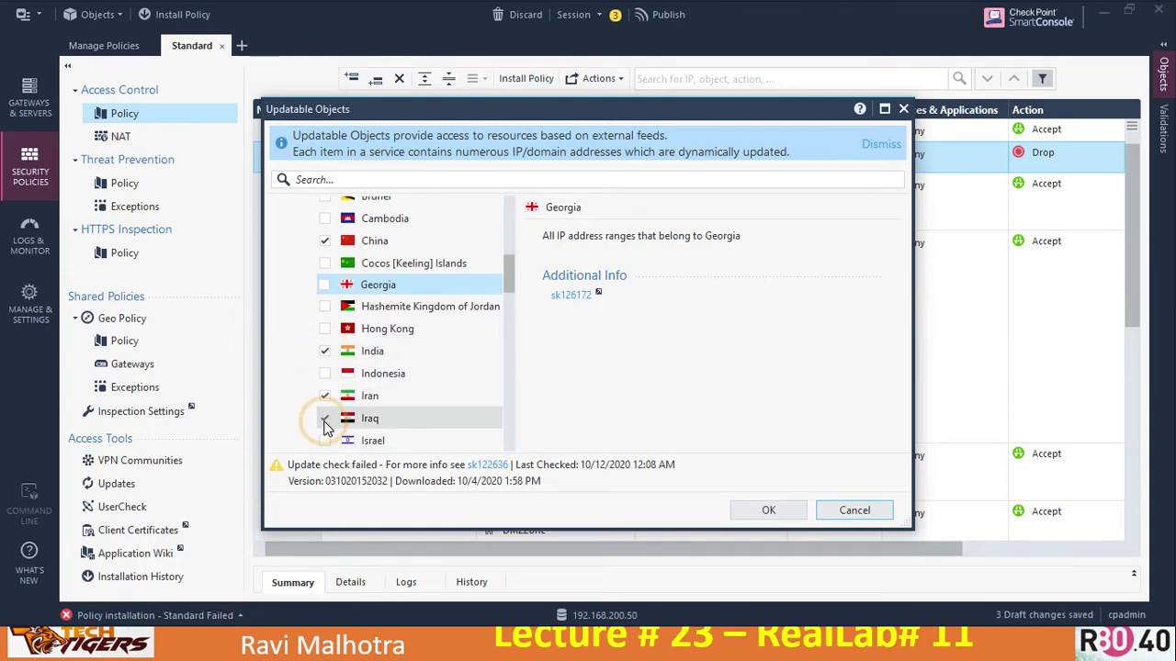
{"action": "left_click", "coordinate": [768, 512]}
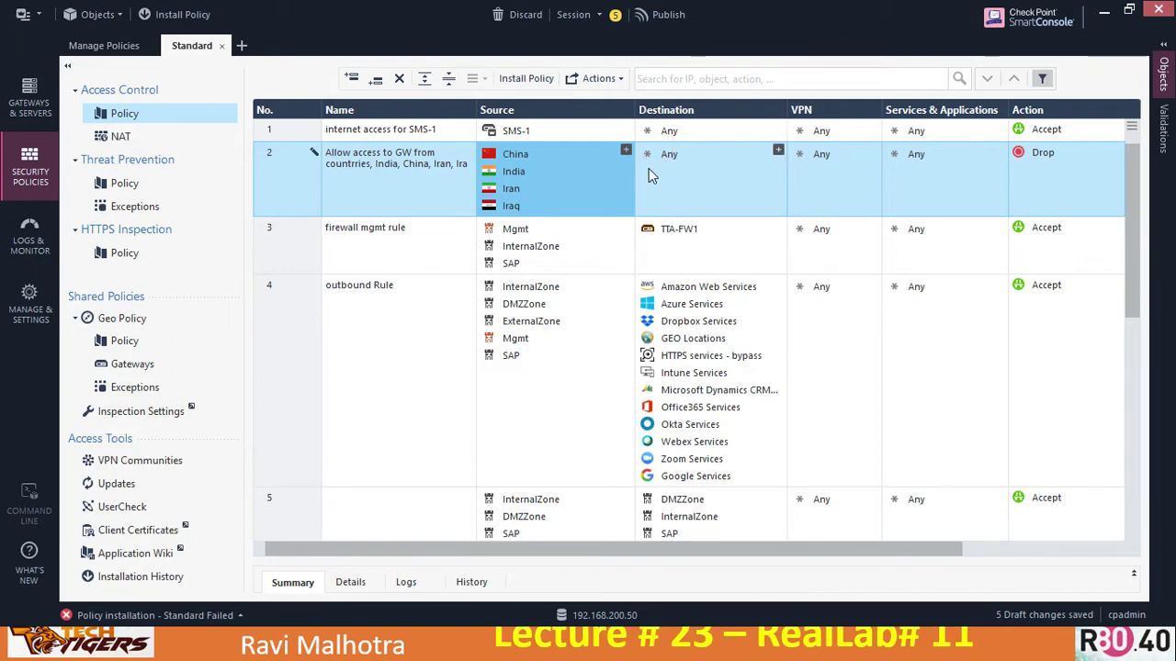
Place the TTA-FW1 gateway from rule 3's Destination into rule 2's Destination and set rule 2's action to Accept
{"action": "left_click", "coordinate": [685, 236]}
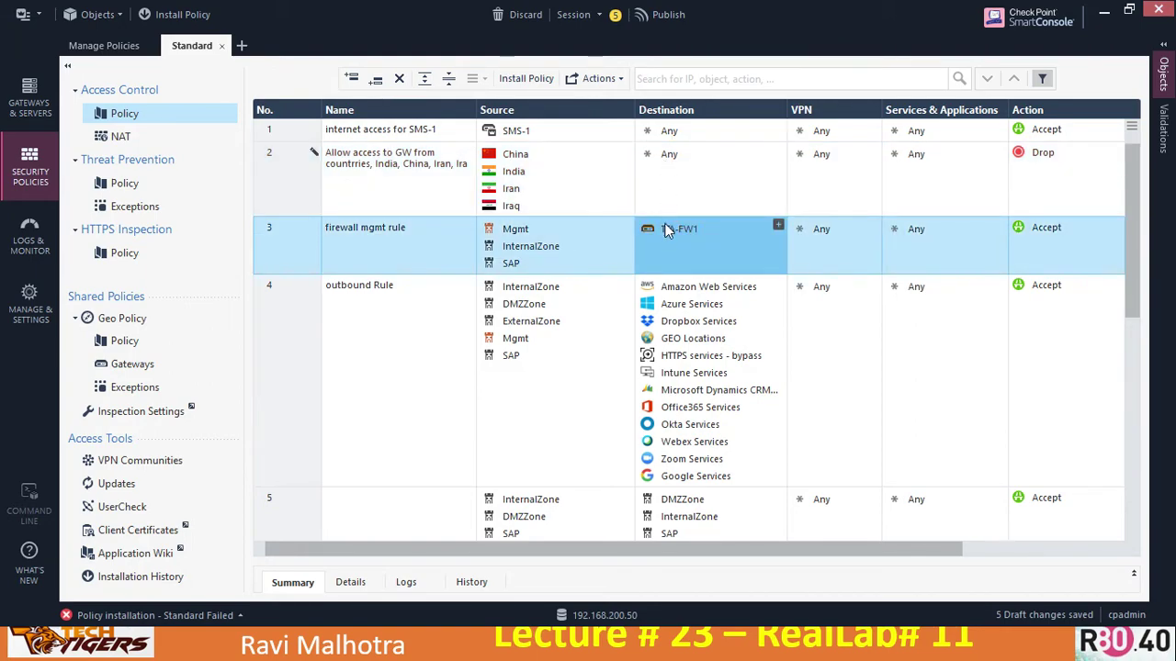
{"action": "left_click_drag", "start_coordinate": [667, 229], "coordinate": [667, 157]}
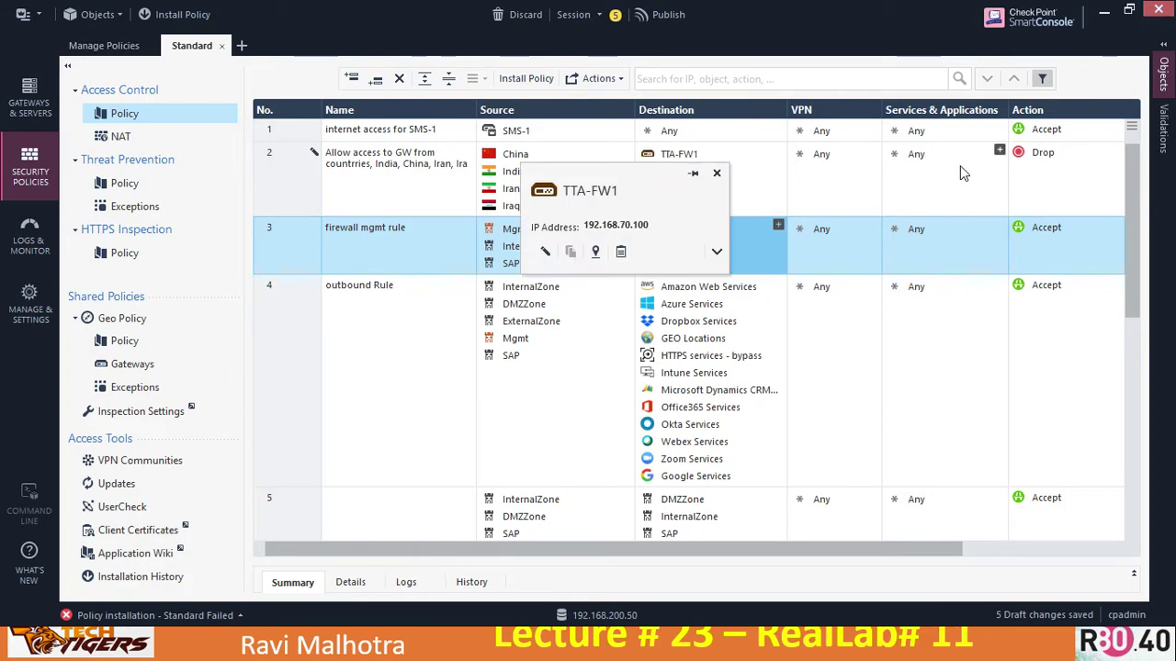
{"action": "left_click", "coordinate": [1037, 158]}
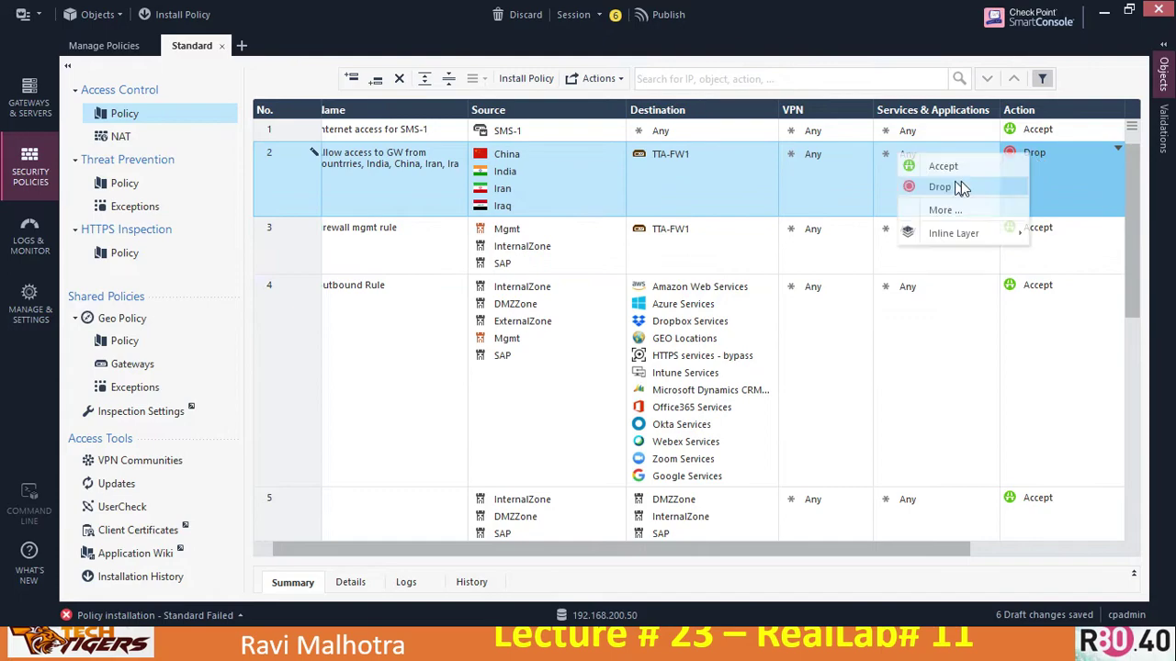
{"action": "left_click", "coordinate": [964, 169]}
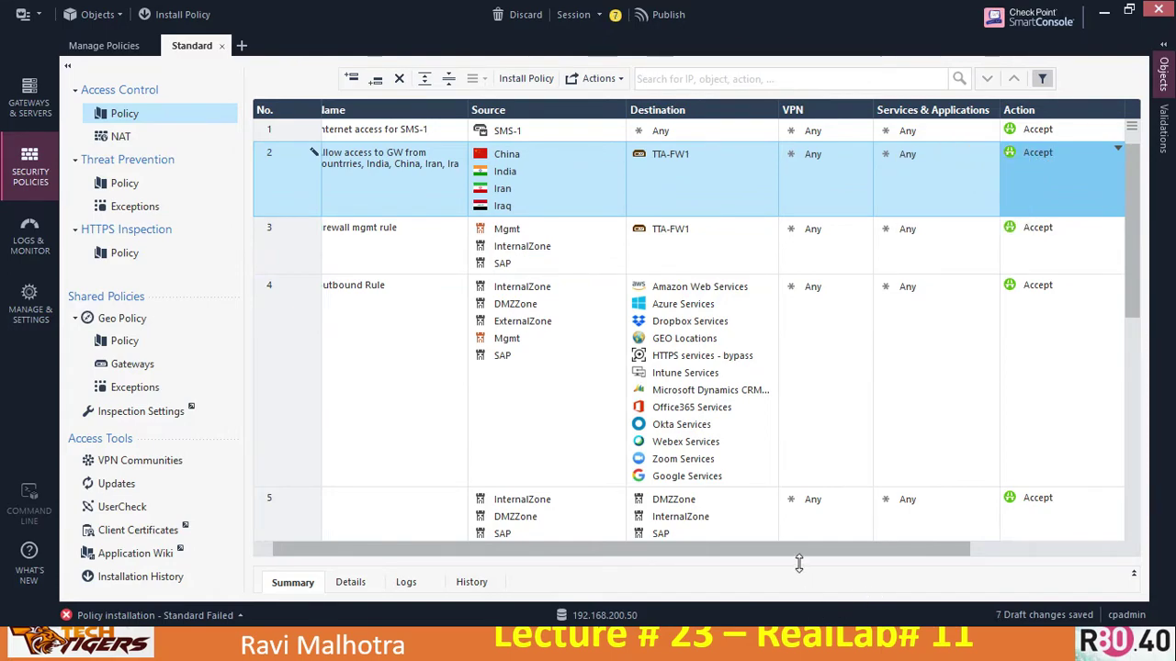
Set the Track option of rule 2 to Log
{"action": "left_click_drag", "start_coordinate": [807, 551], "coordinate": [950, 551]}
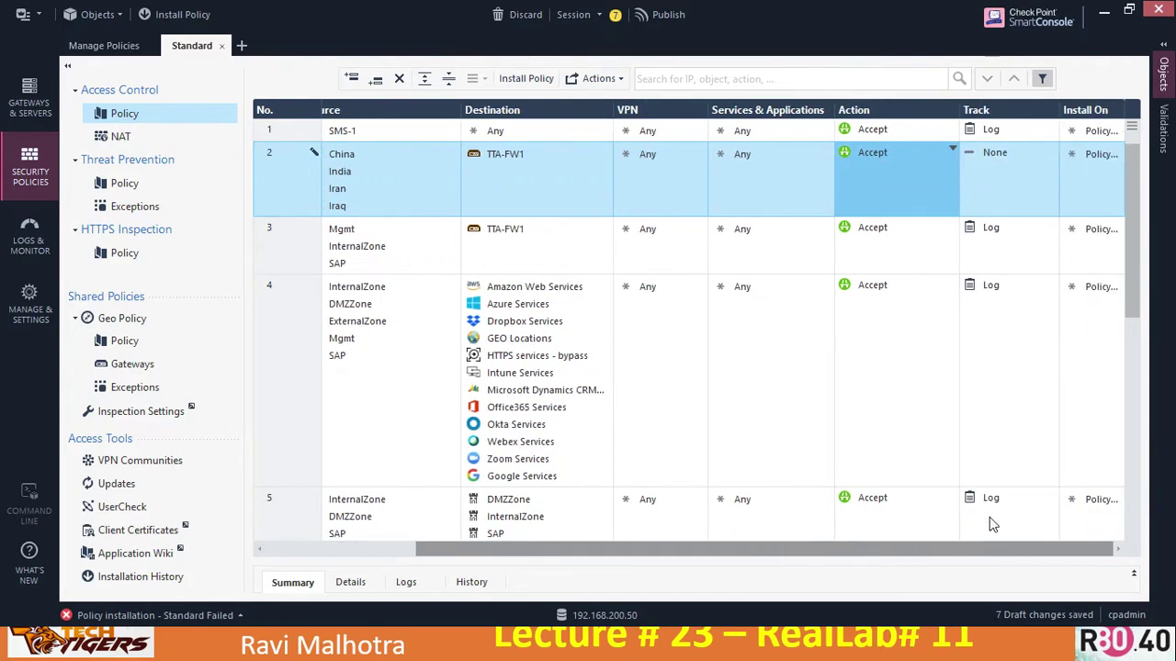
{"action": "left_click", "coordinate": [976, 153]}
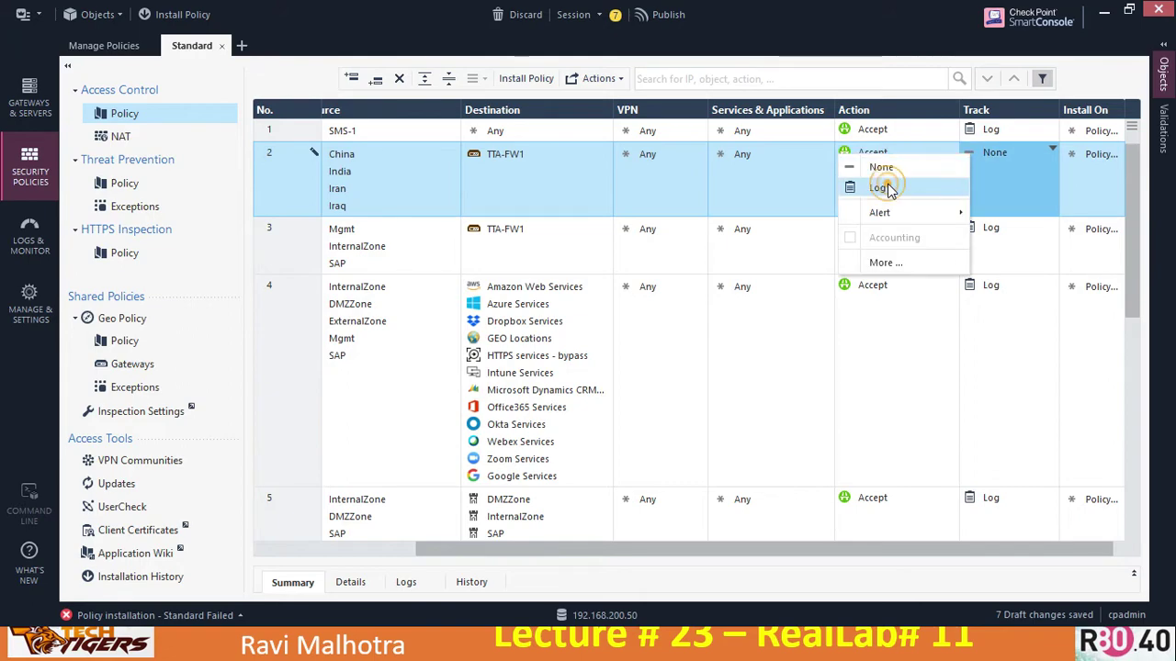
{"action": "left_click", "coordinate": [887, 188]}
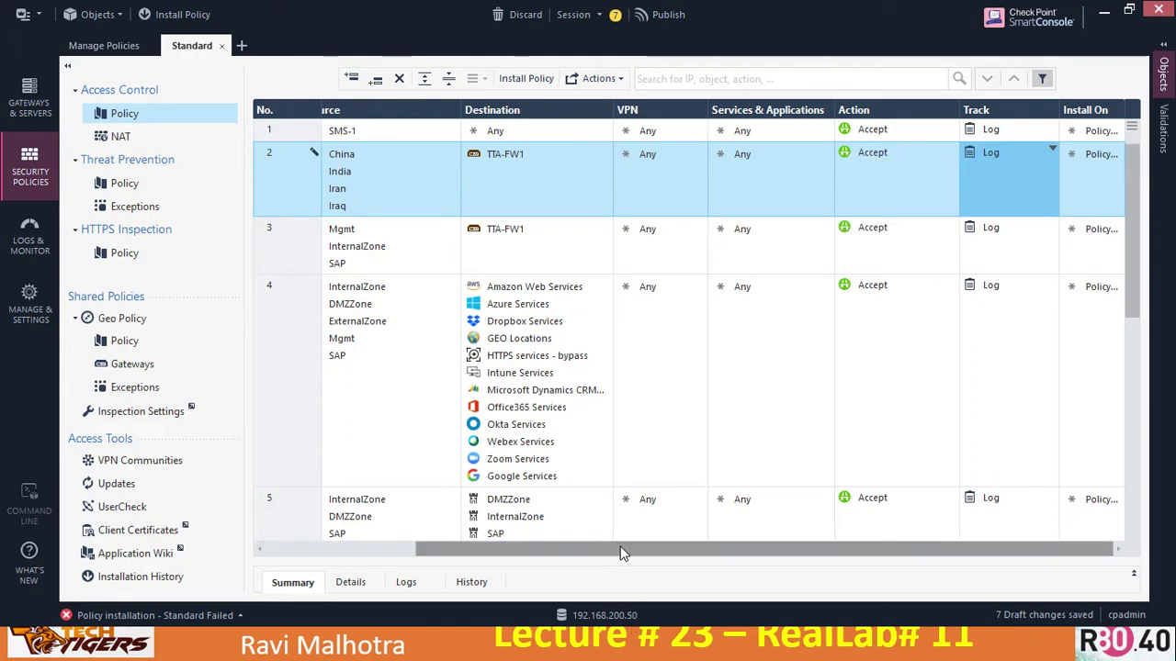
{"action": "left_click_drag", "start_coordinate": [617, 549], "coordinate": [465, 549]}
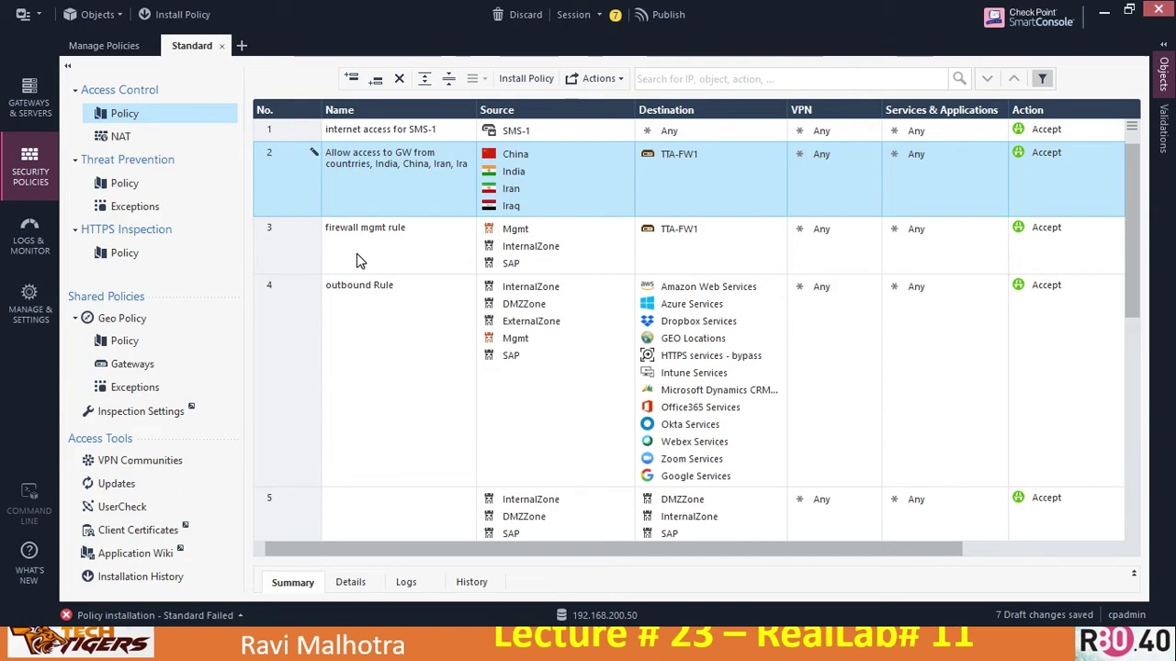
Switch to the slide show, review the lab scenario "Allow Access to all Online Services for internal zone", and return to SmartConsole
{"action": "key", "text": "alt+Tab"}
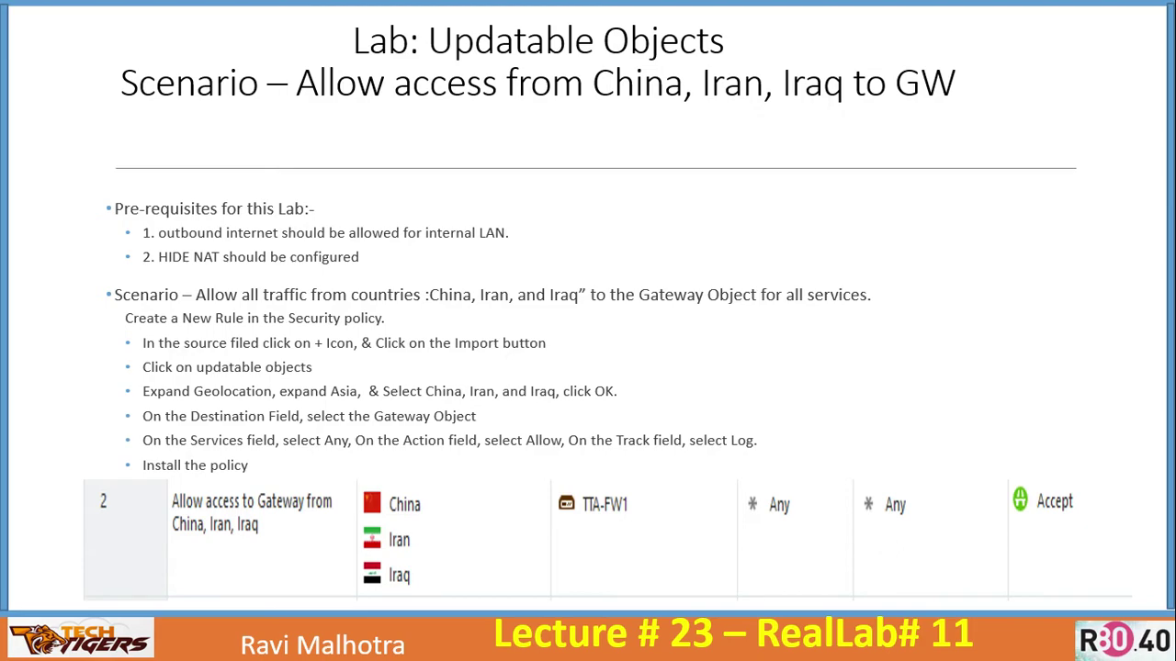
{"action": "key", "text": "Right"}
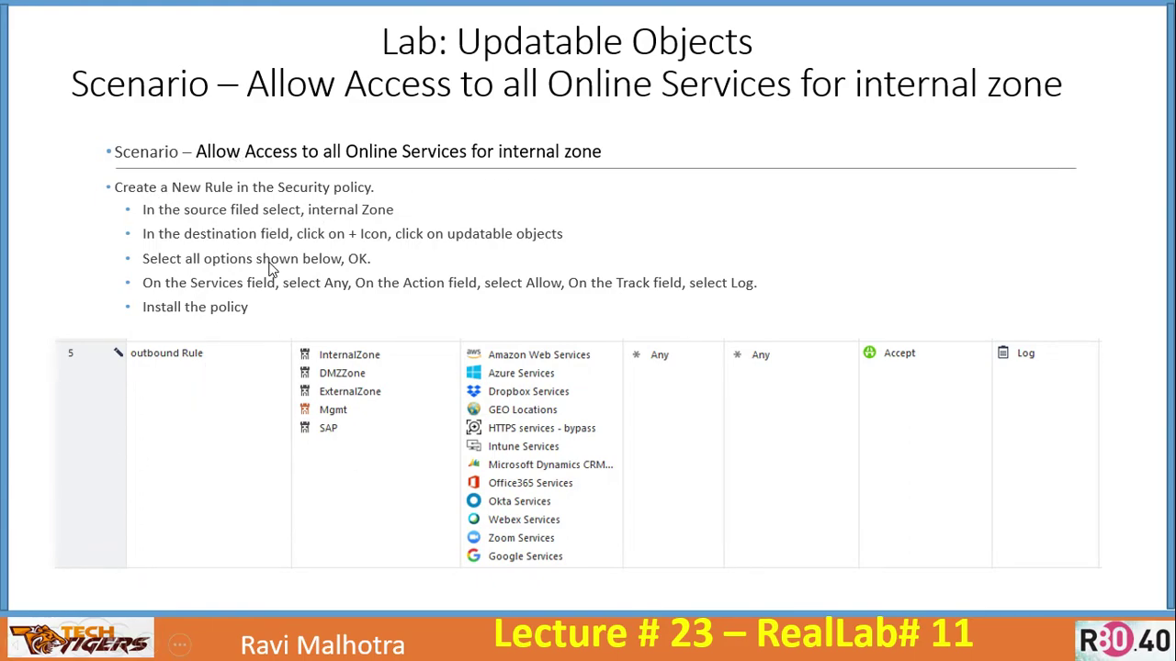
{"action": "key", "text": "alt+Tab"}
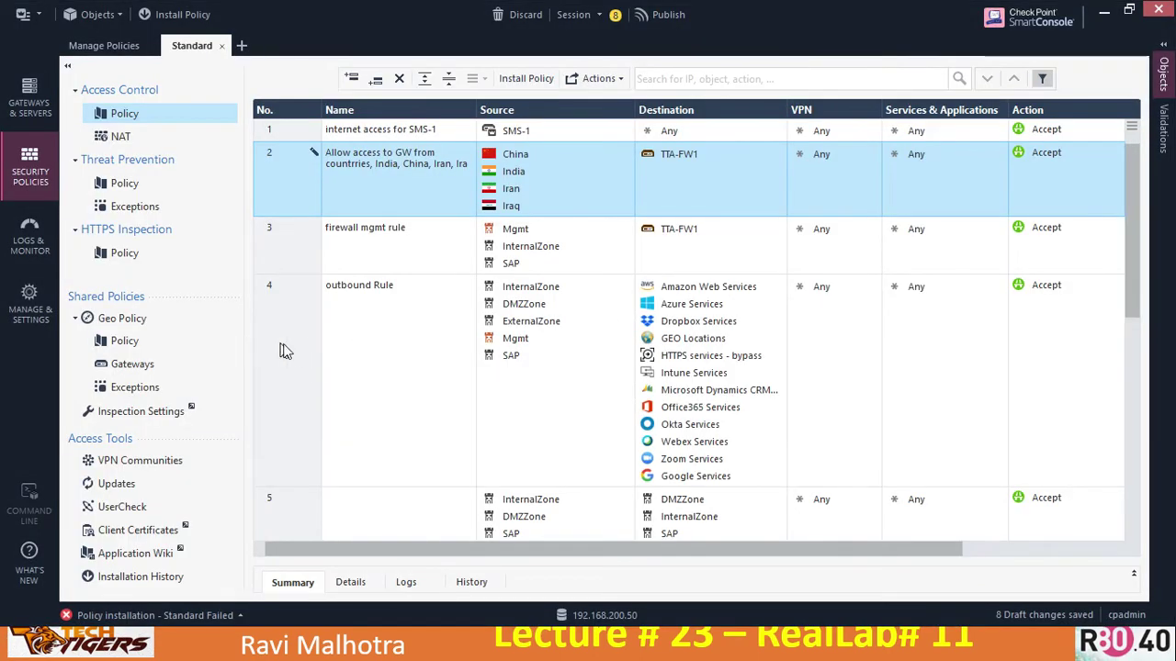
Delete rule 4, "outbound Rule", from the access control policy and confirm the deletion
{"action": "left_click", "coordinate": [296, 354]}
{"action": "right_click", "coordinate": [296, 354]}
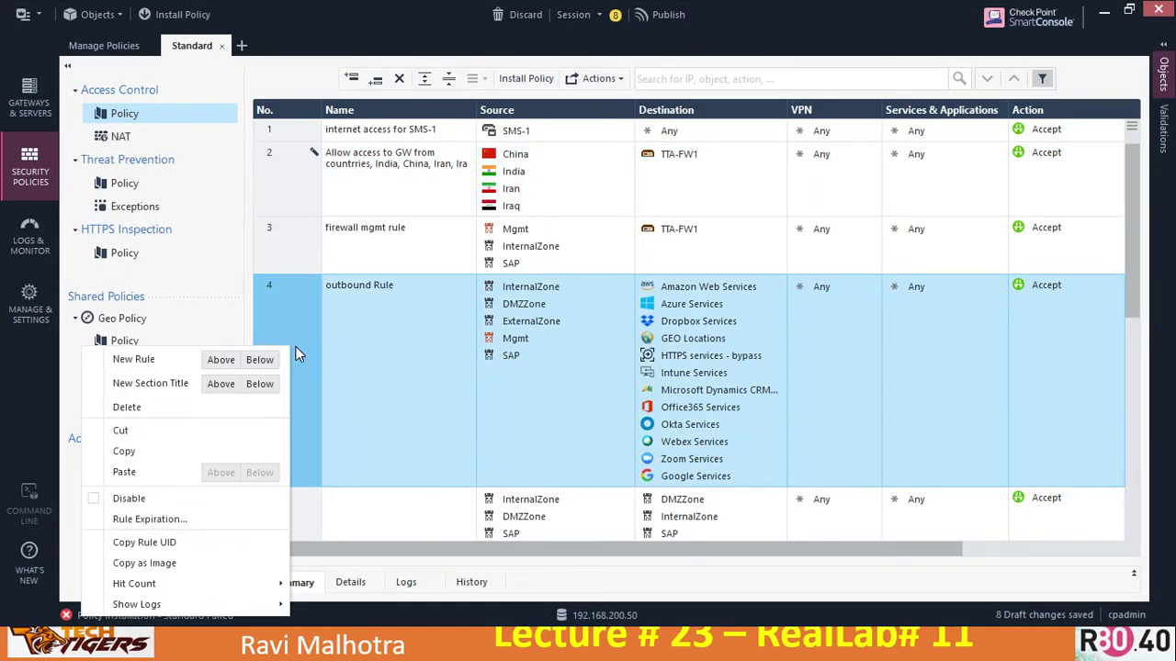
{"action": "left_click", "coordinate": [165, 409]}
{"action": "left_click", "coordinate": [654, 371]}
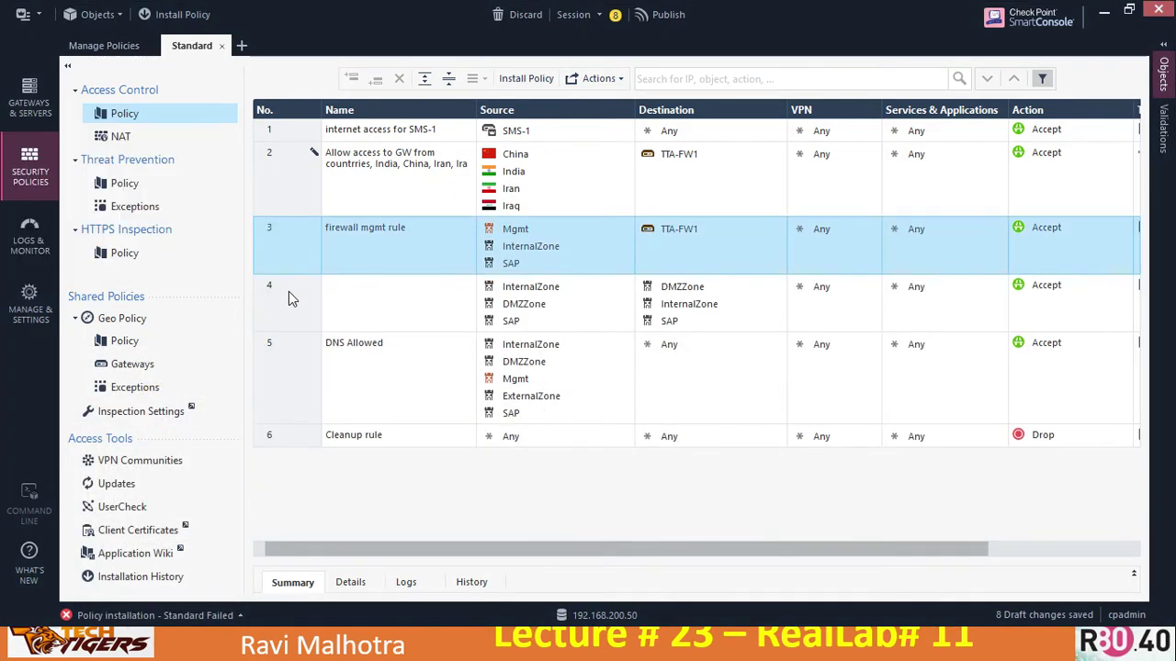
Insert a new rule above the unnamed rule 4, directly below the firewall mgmt rule
{"action": "left_click", "coordinate": [288, 294]}
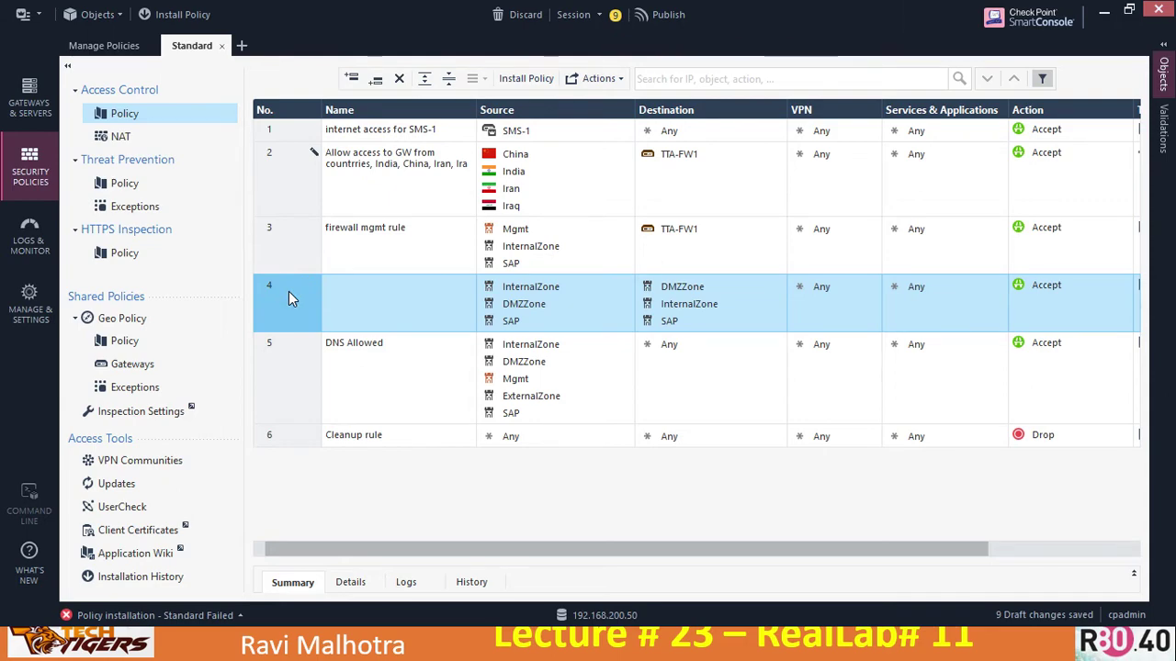
{"action": "right_click", "coordinate": [289, 296]}
{"action": "left_click", "coordinate": [225, 311]}
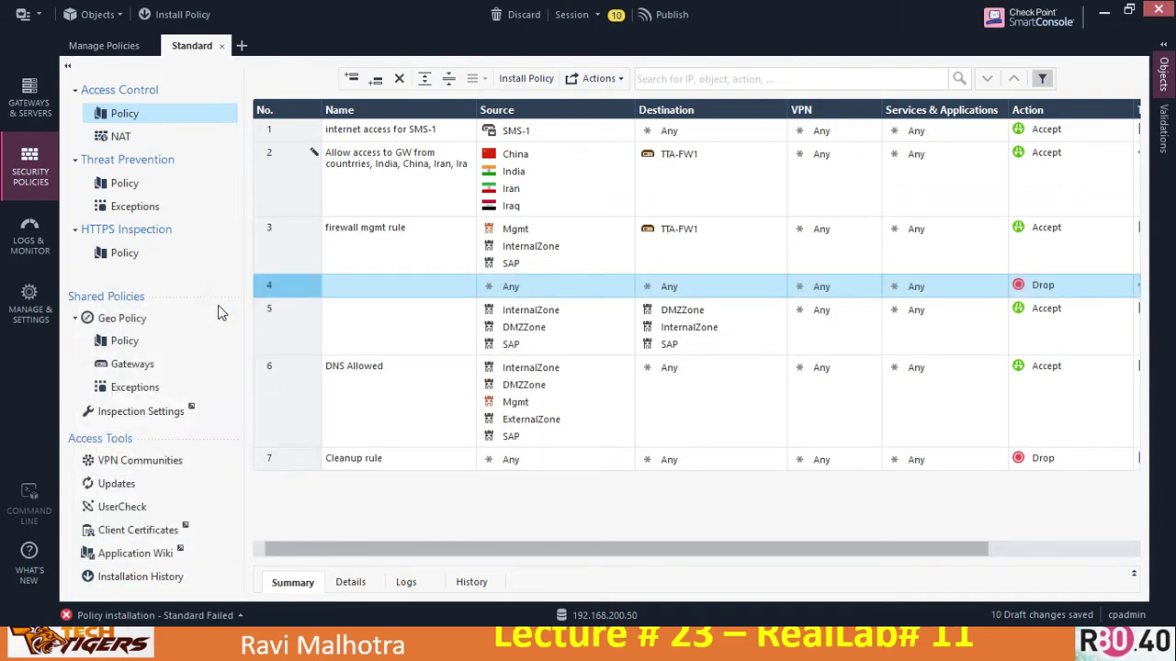
Name the new rule 4 "Allow access to all updatable objects for internal, dmz, mgmt, and app zones"
{"action": "double_click", "coordinate": [363, 285]}
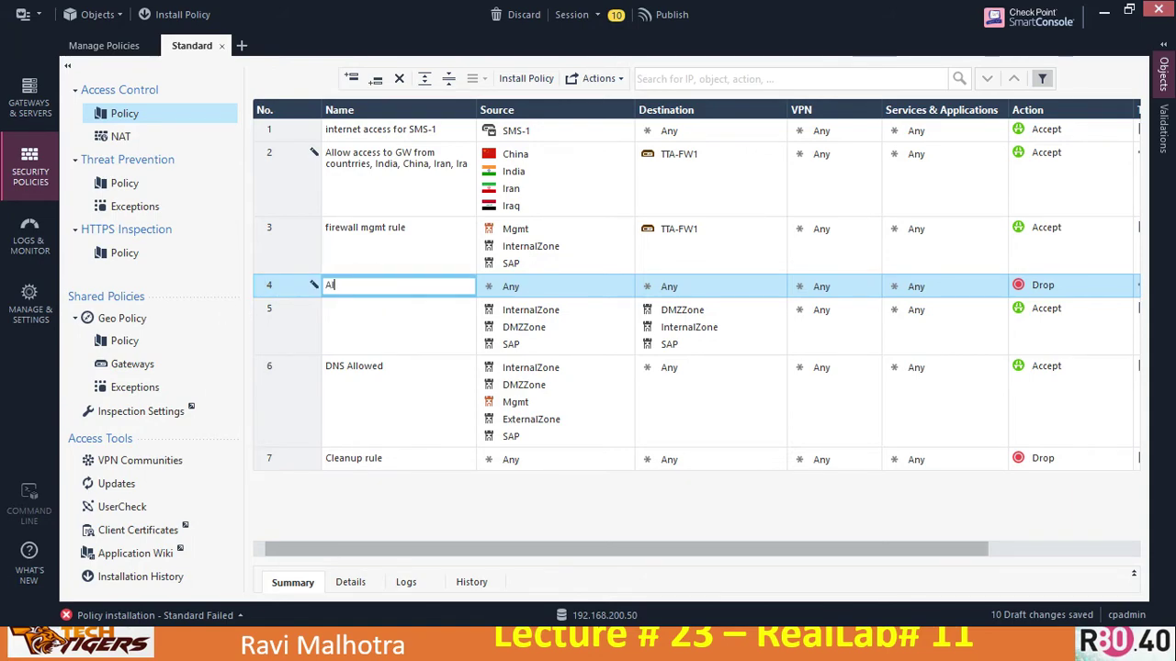
{"action": "type", "text": "Allow a"}
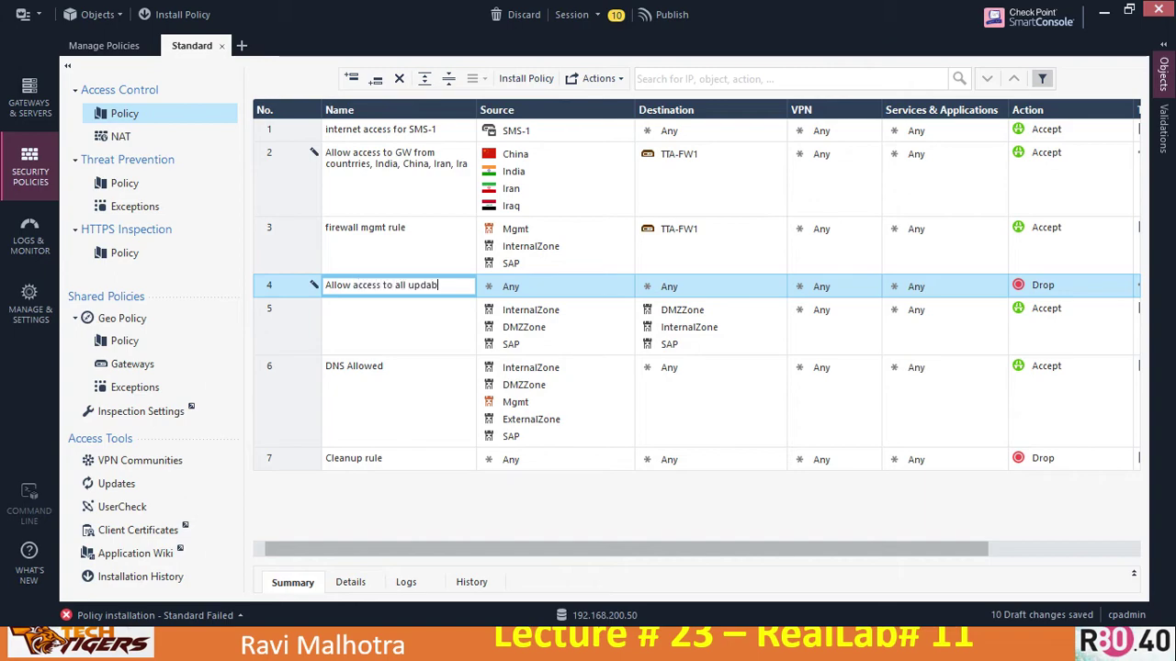
{"action": "type", "text": "ccess to all updatable objects for internal, dm"}
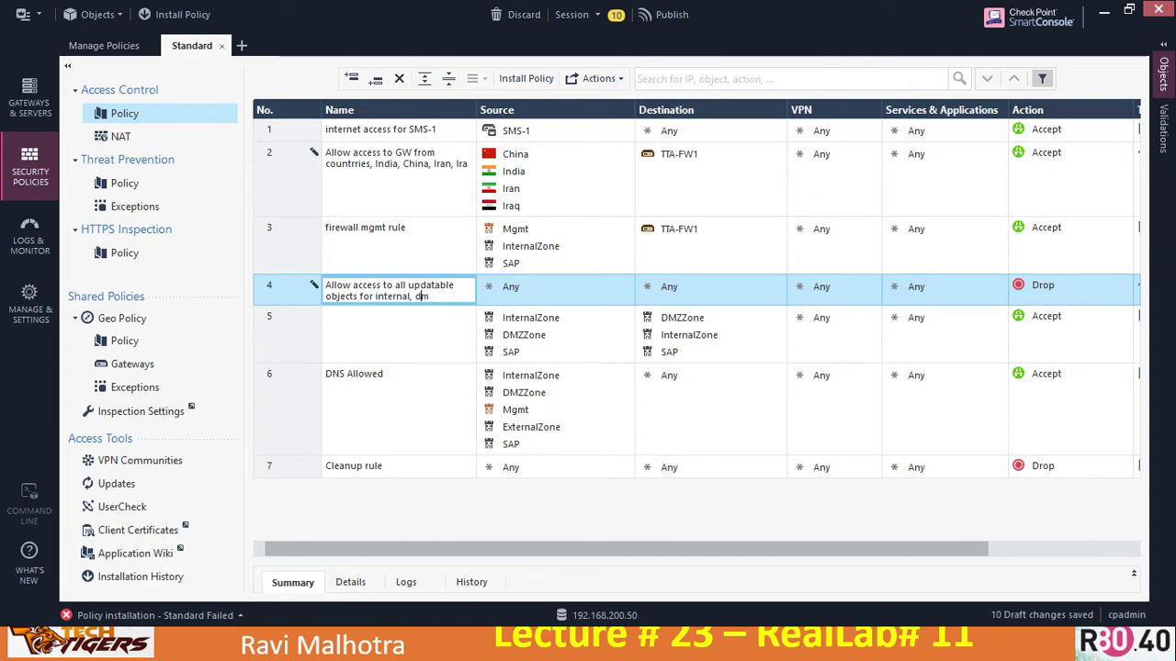
{"action": "type", "text": "and app zones"}
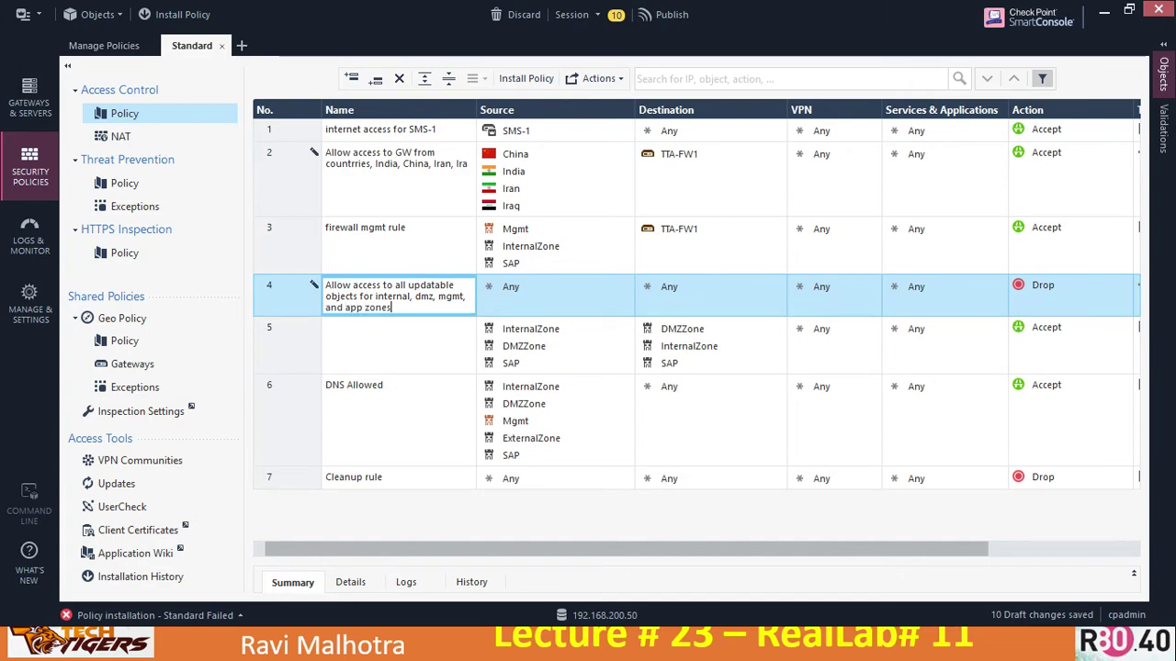
{"action": "key", "text": "Return"}
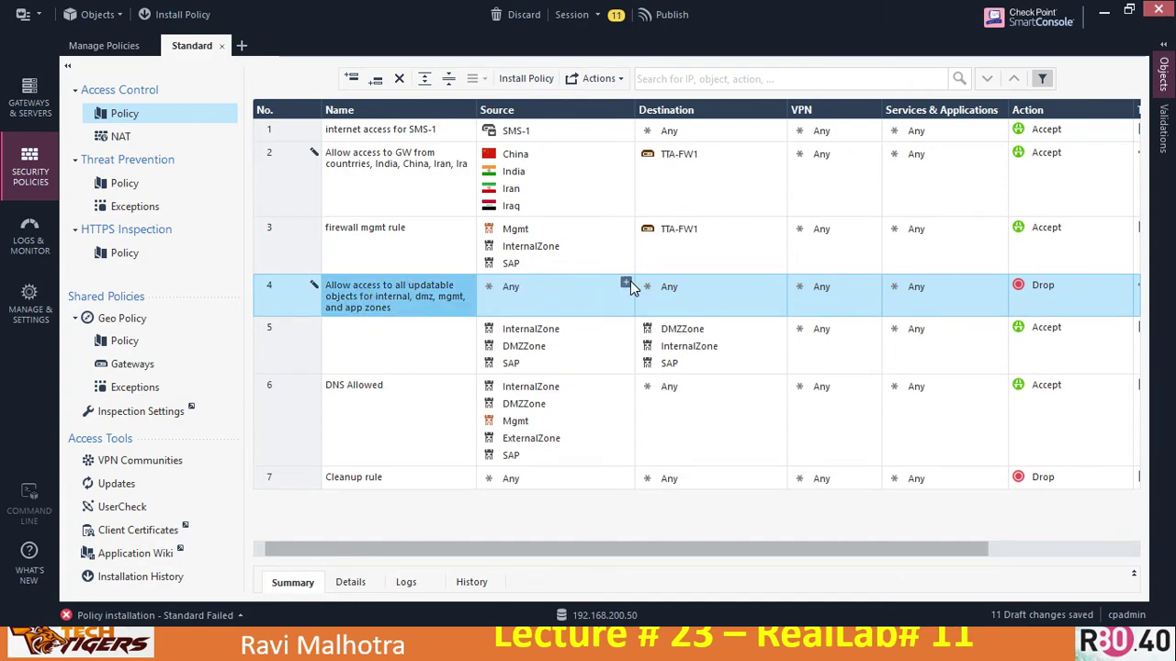
Add the InternalZone and Mgmt zones to the source of rule 4
{"action": "left_click", "coordinate": [627, 285]}
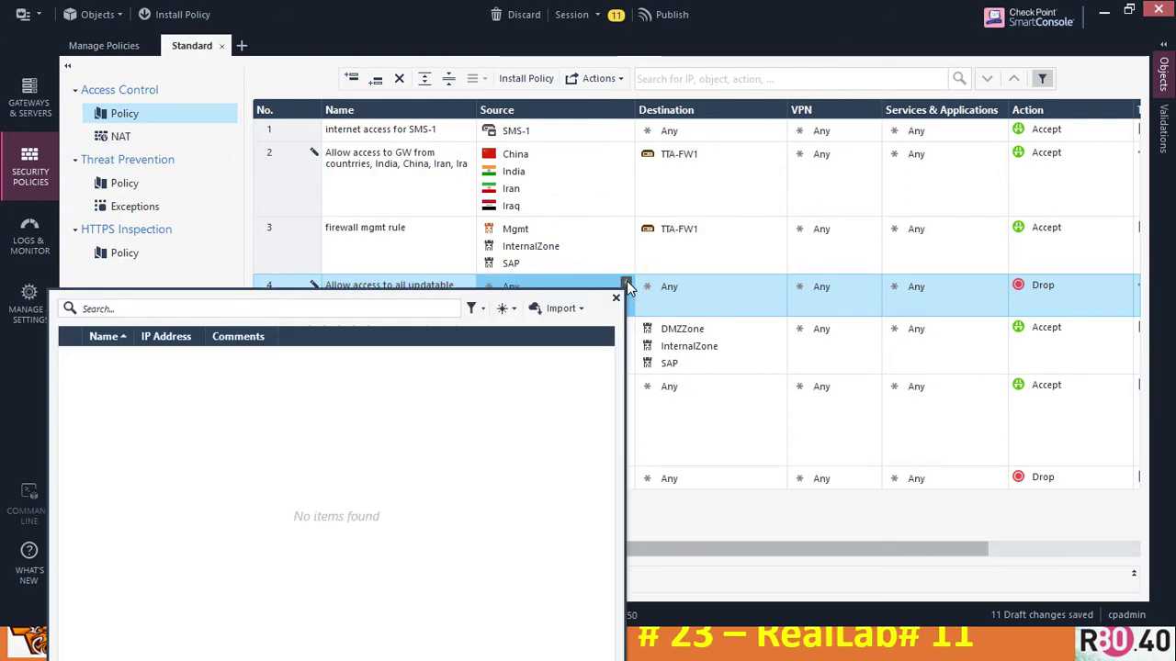
{"action": "type", "text": "i"}
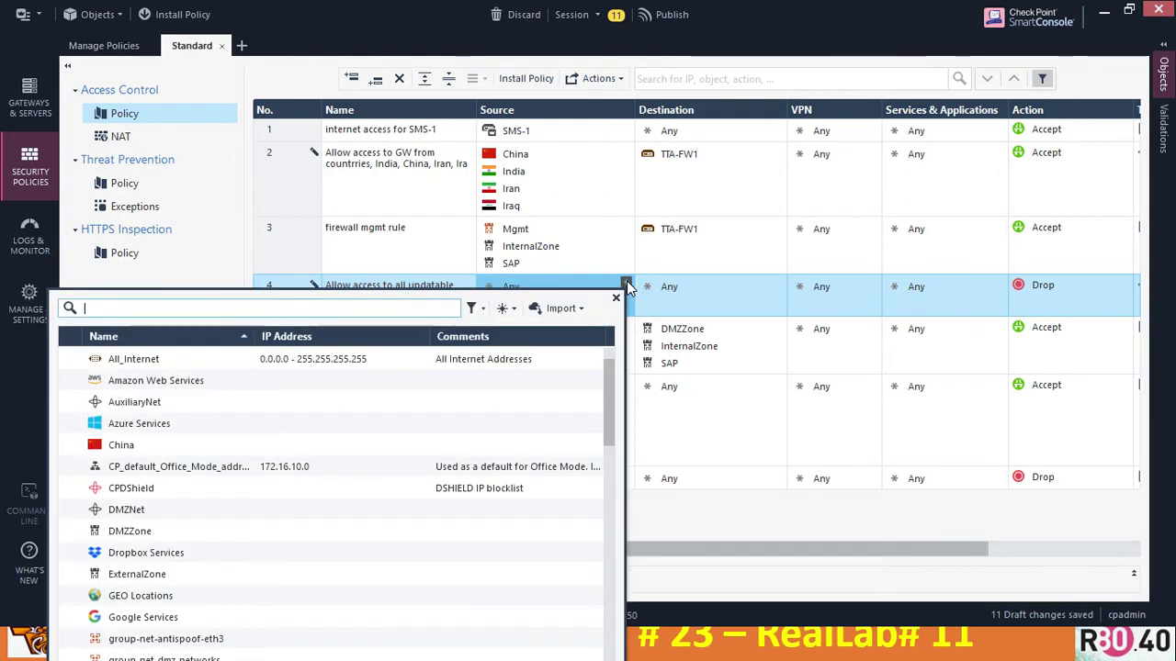
{"action": "type", "text": "nternal"}
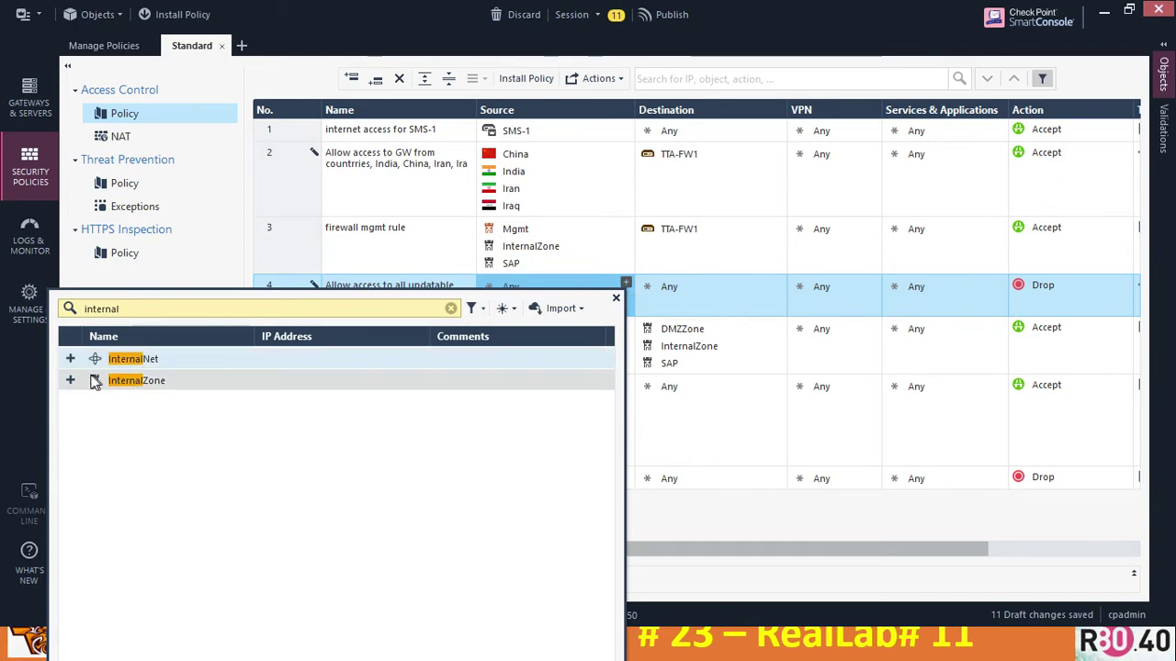
{"action": "left_click", "coordinate": [70, 380]}
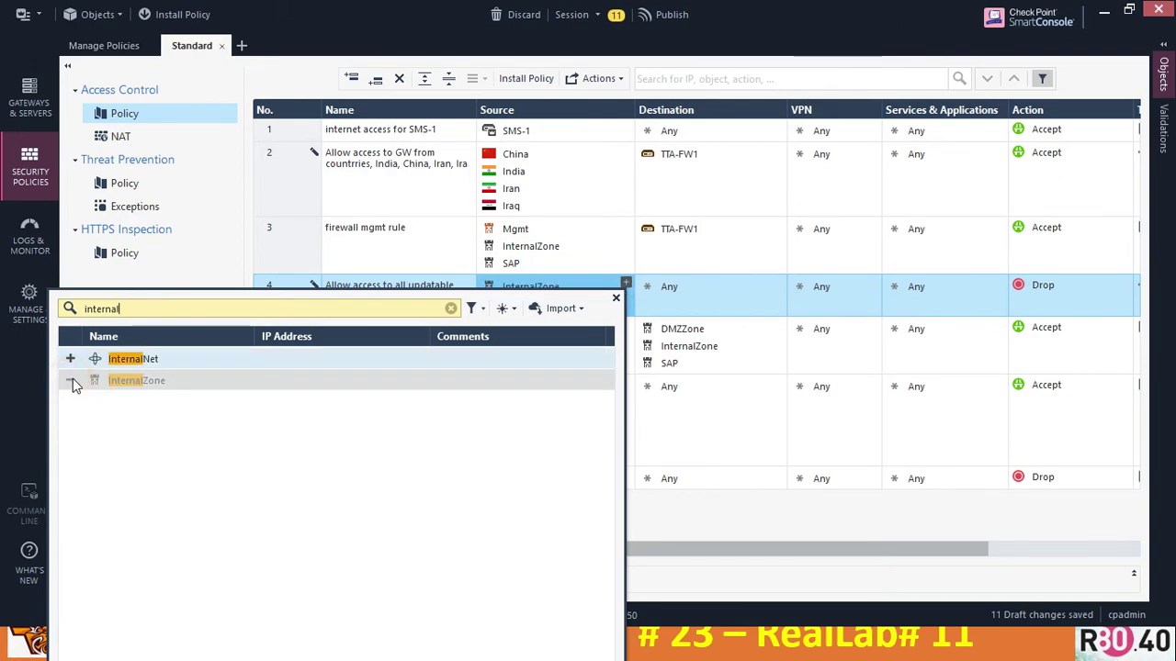
{"action": "double_click", "coordinate": [127, 311]}
{"action": "type", "text": "mgmt"}
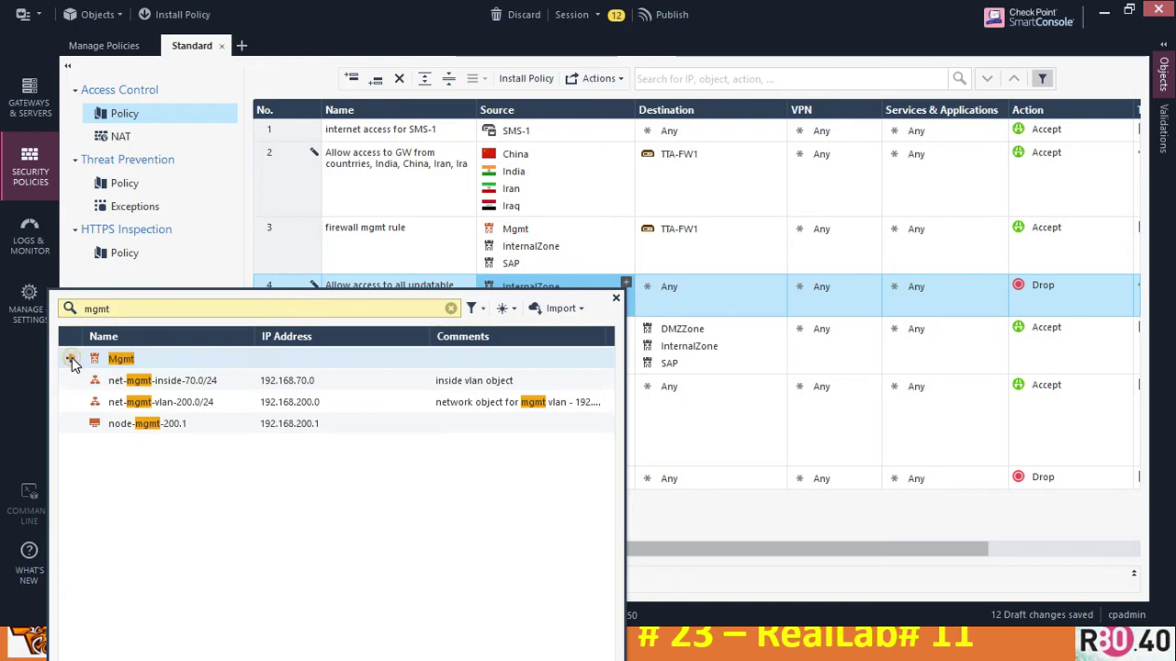
{"action": "left_click", "coordinate": [72, 359]}
Add the DMZZone and SAP zones to rule 4's source and close the object picker
{"action": "double_click", "coordinate": [115, 310]}
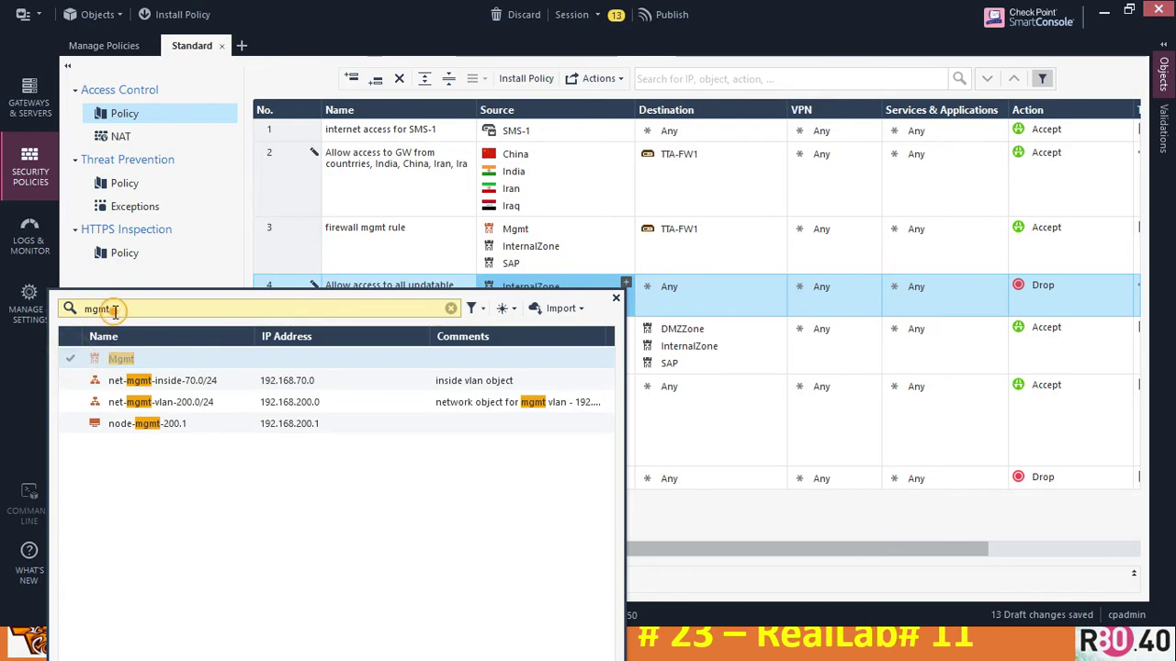
{"action": "type", "text": "dmz"}
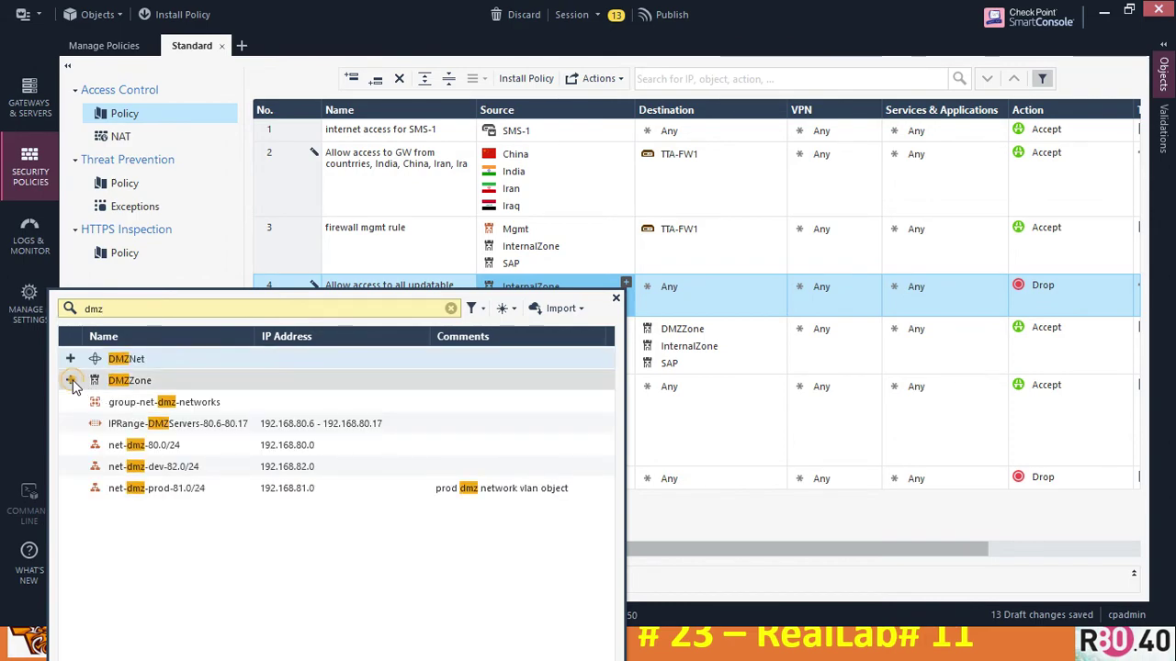
{"action": "left_click", "coordinate": [72, 381]}
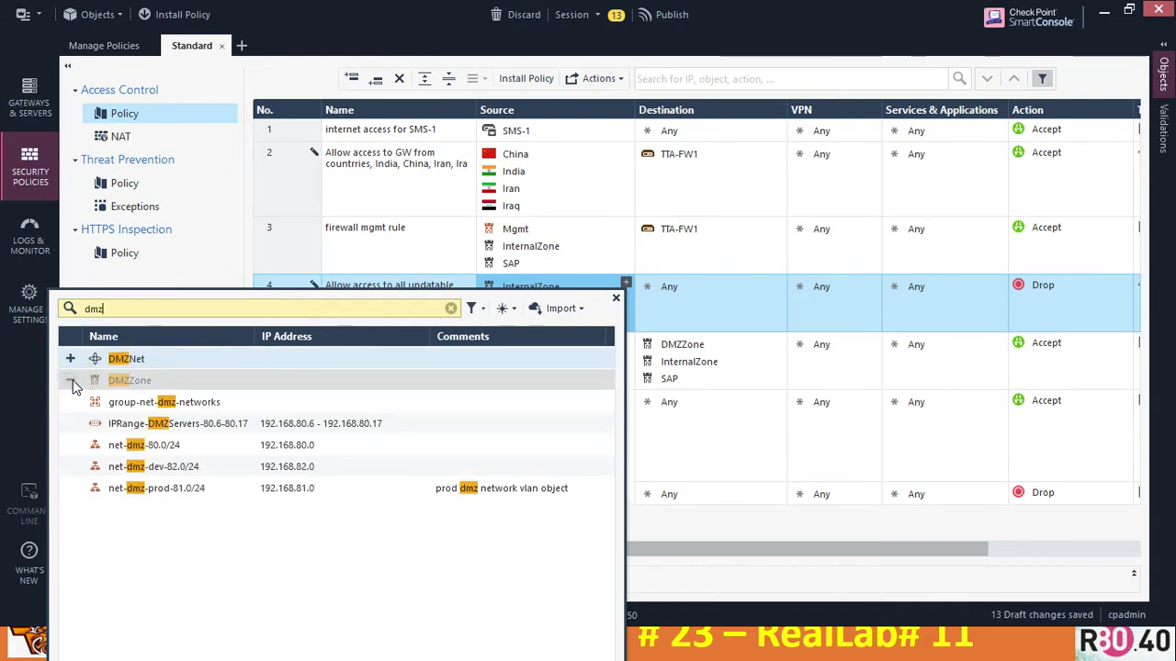
{"action": "double_click", "coordinate": [110, 311]}
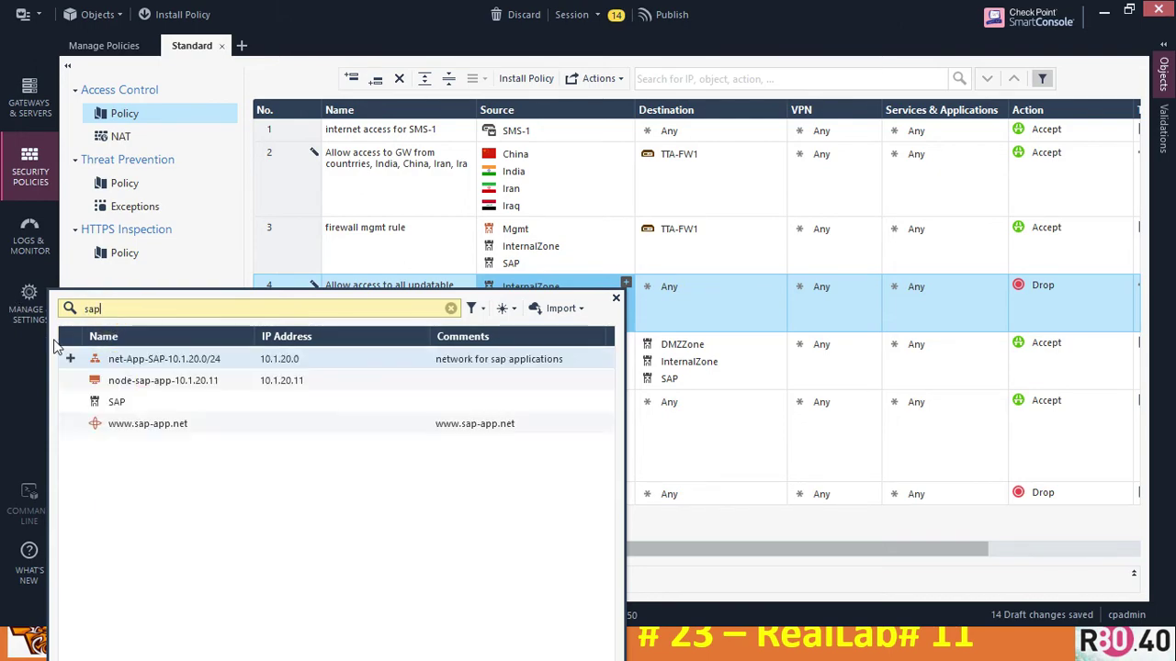
{"action": "left_click", "coordinate": [70, 403]}
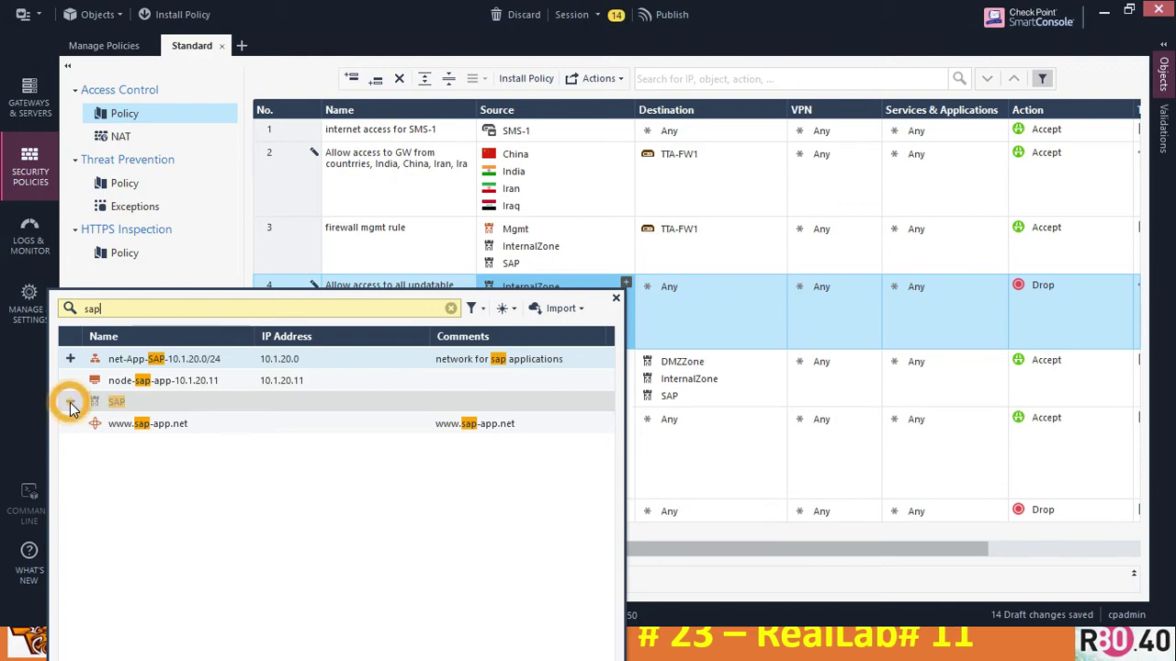
{"action": "left_click", "coordinate": [615, 301]}
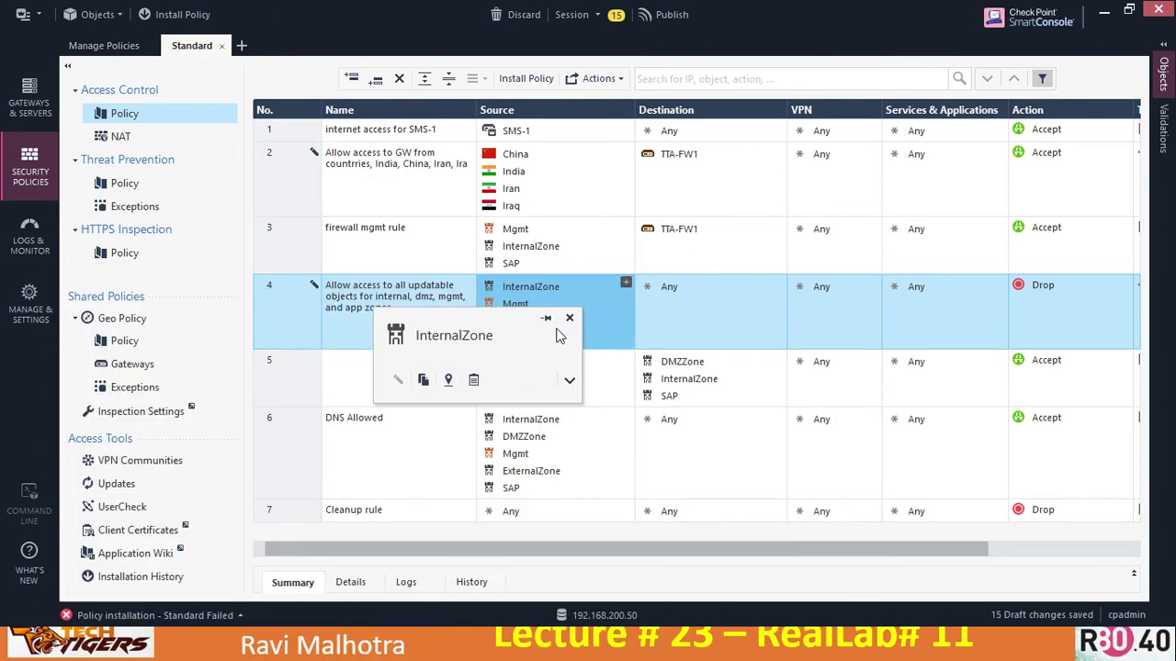
Open the import of updatable objects for the destination of rule 4
{"action": "left_click", "coordinate": [704, 315]}
{"action": "left_click", "coordinate": [777, 284]}
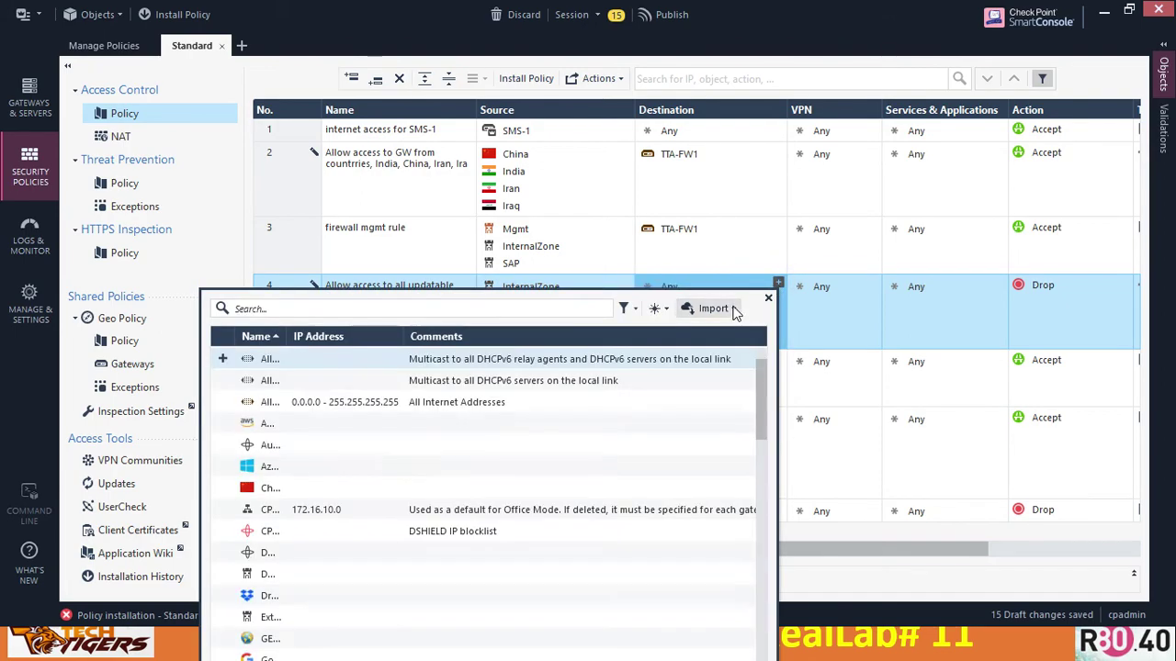
{"action": "left_click", "coordinate": [733, 307]}
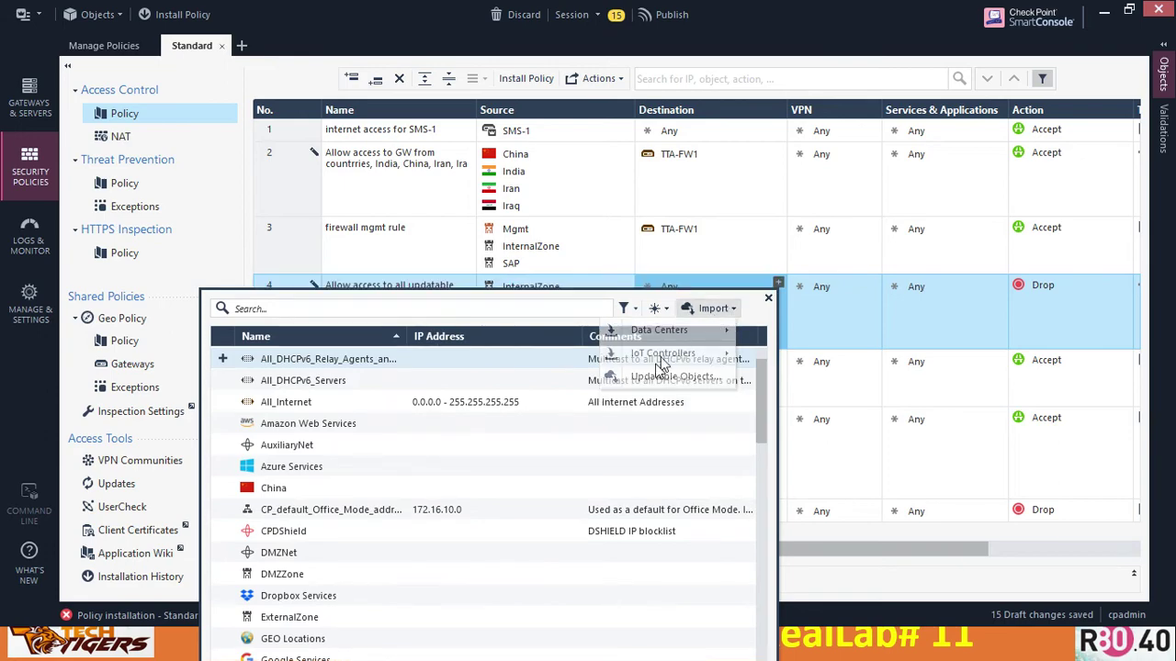
{"action": "left_click", "coordinate": [734, 310]}
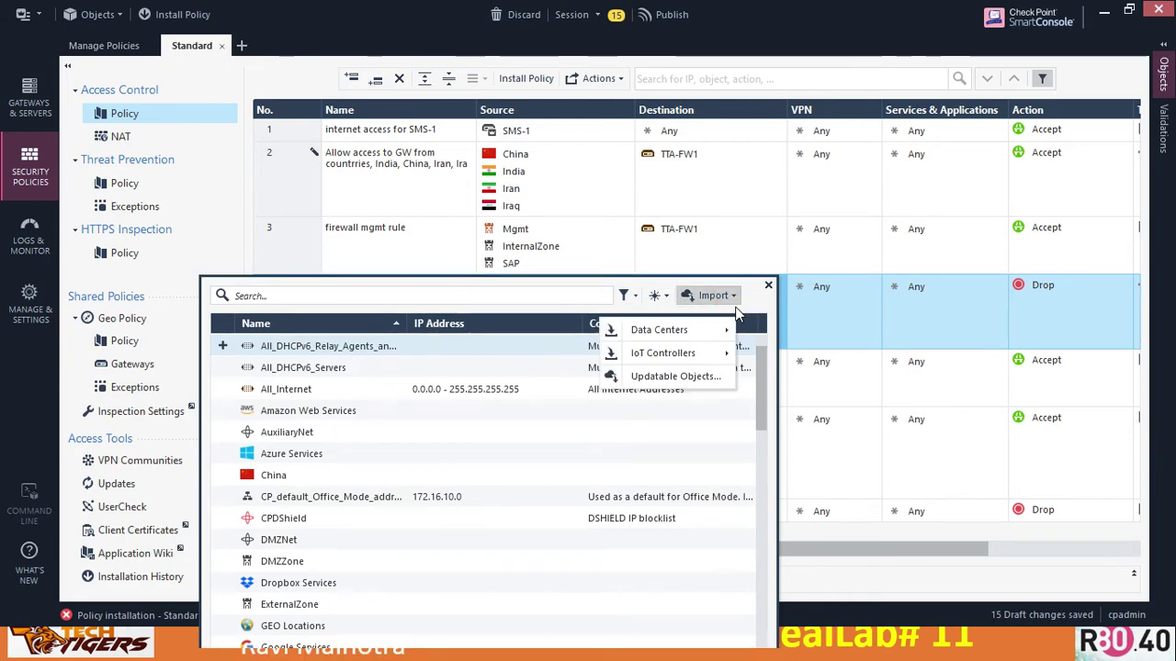
{"action": "left_click", "coordinate": [651, 377]}
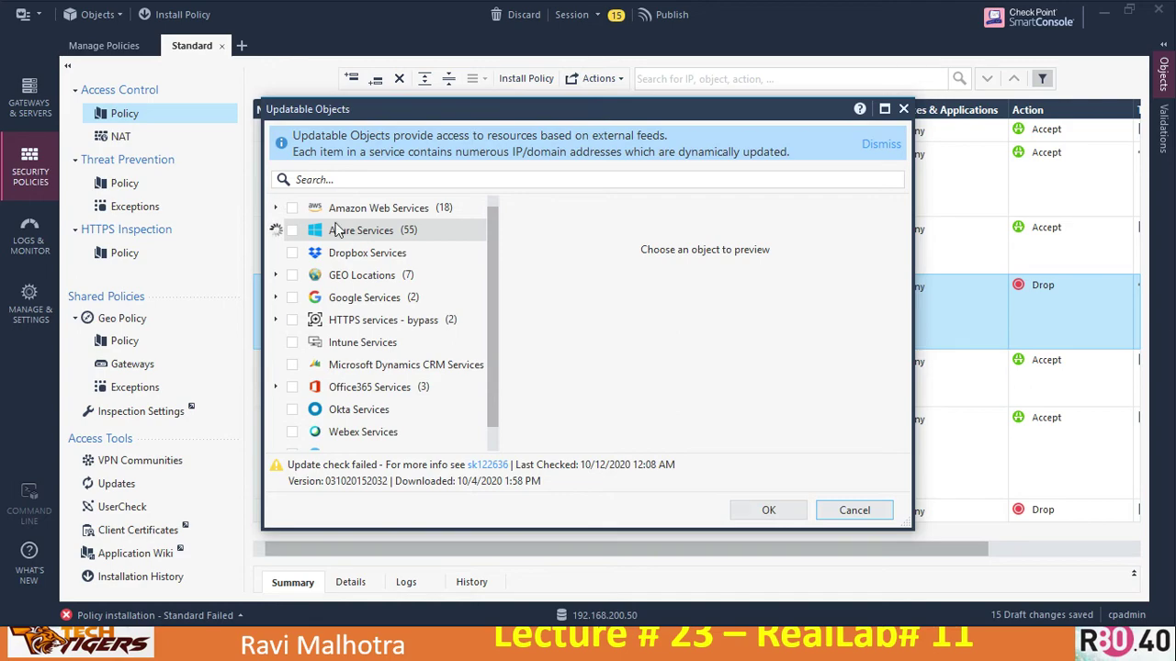
Add all listed updatable objects, from Amazon Web Services through Zoom Services, as rule 4's destination, including GEO Locations and HTTPS services - bypass
{"action": "left_click", "coordinate": [291, 207]}
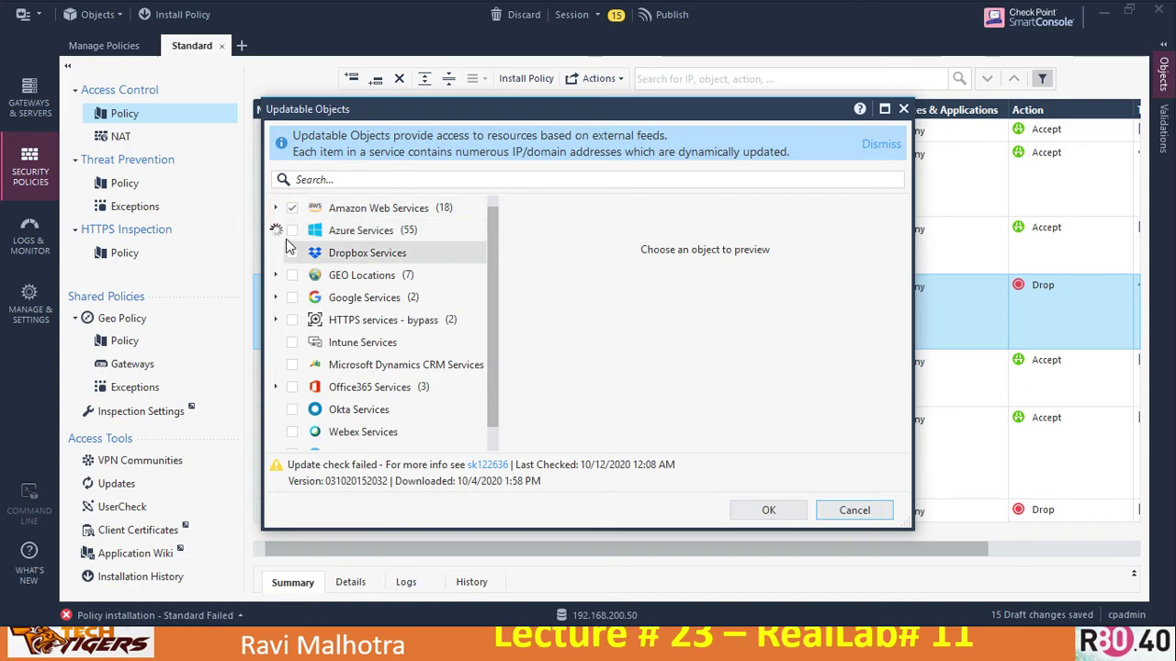
{"action": "left_click", "coordinate": [291, 230]}
{"action": "left_click", "coordinate": [290, 254]}
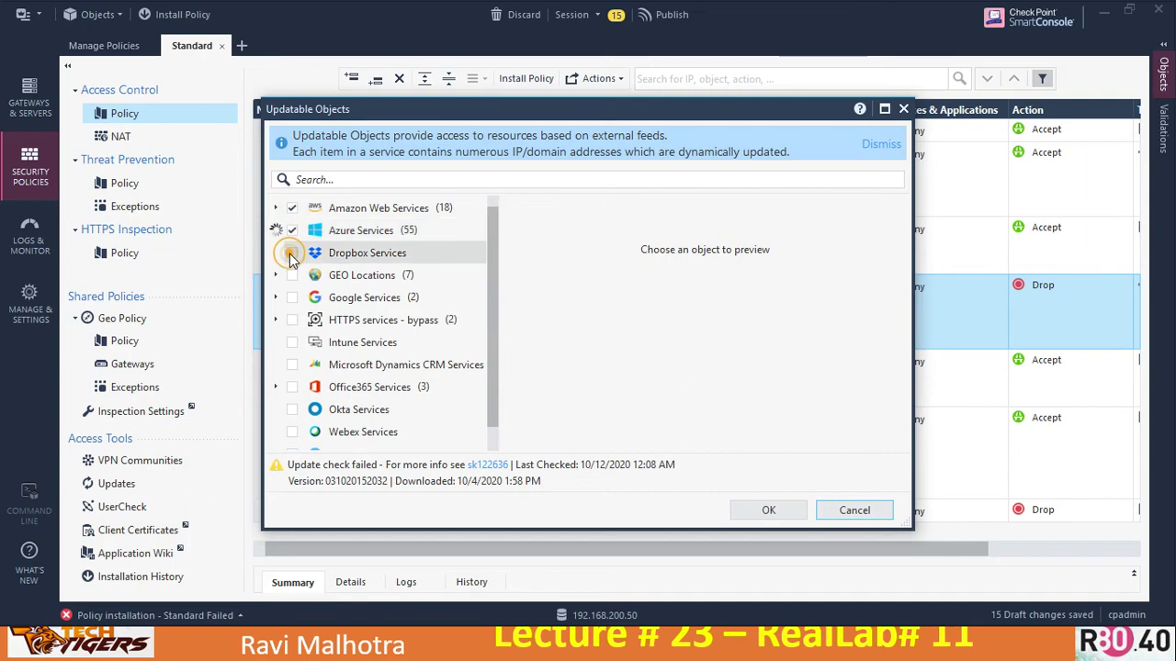
{"action": "left_click", "coordinate": [291, 277]}
{"action": "left_click", "coordinate": [291, 299]}
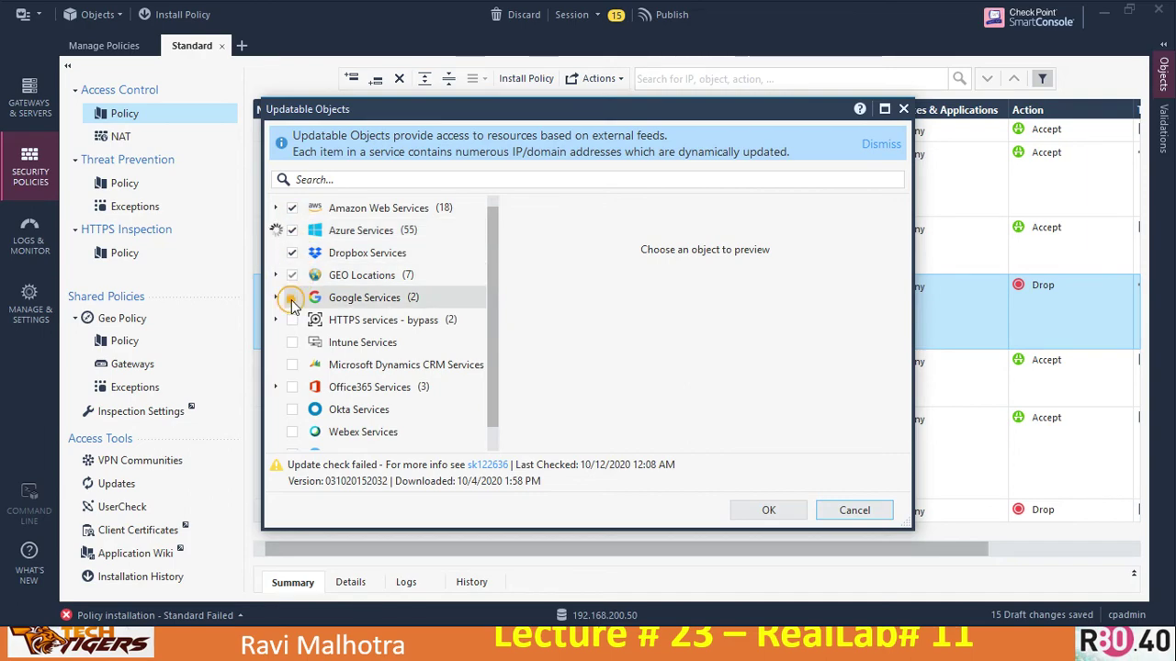
{"action": "left_click", "coordinate": [290, 322]}
{"action": "left_click", "coordinate": [291, 344]}
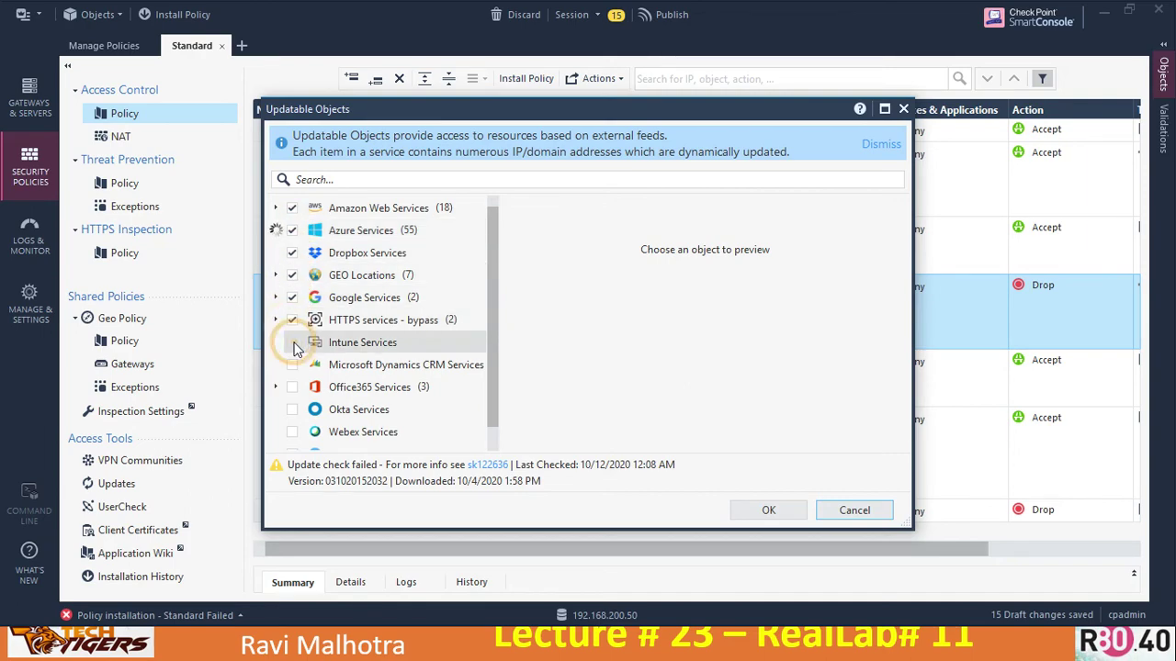
{"action": "left_click", "coordinate": [292, 367]}
{"action": "left_click", "coordinate": [292, 387]}
{"action": "left_click", "coordinate": [292, 410]}
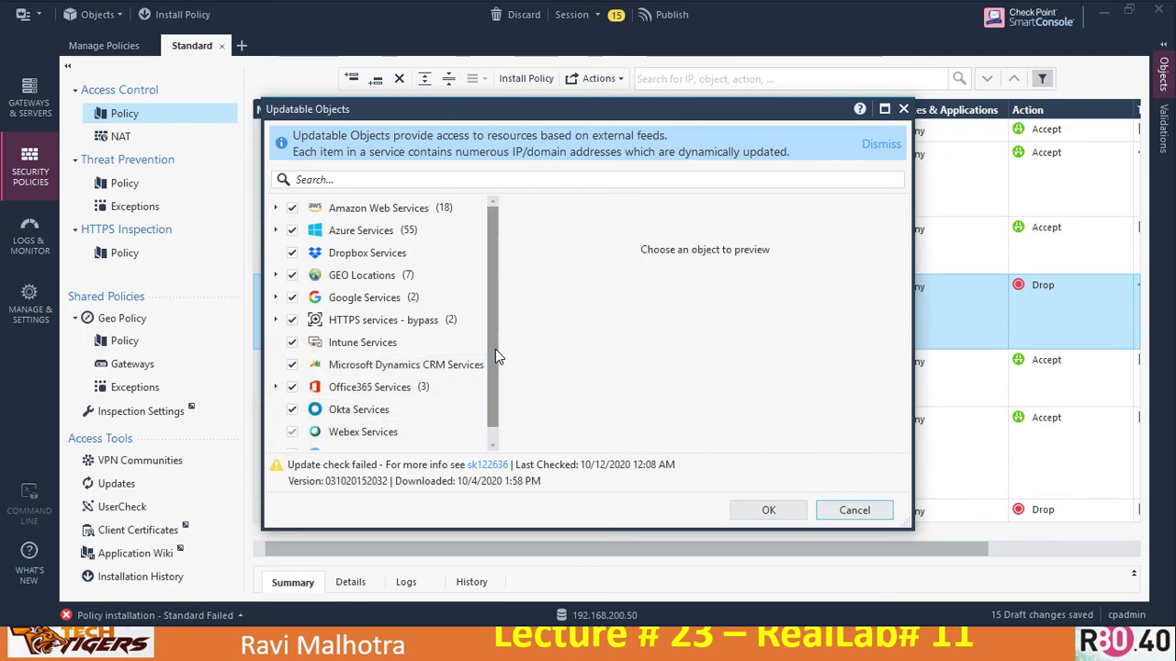
{"action": "left_click_drag", "start_coordinate": [488, 336], "coordinate": [488, 351]}
{"action": "left_click", "coordinate": [292, 440]}
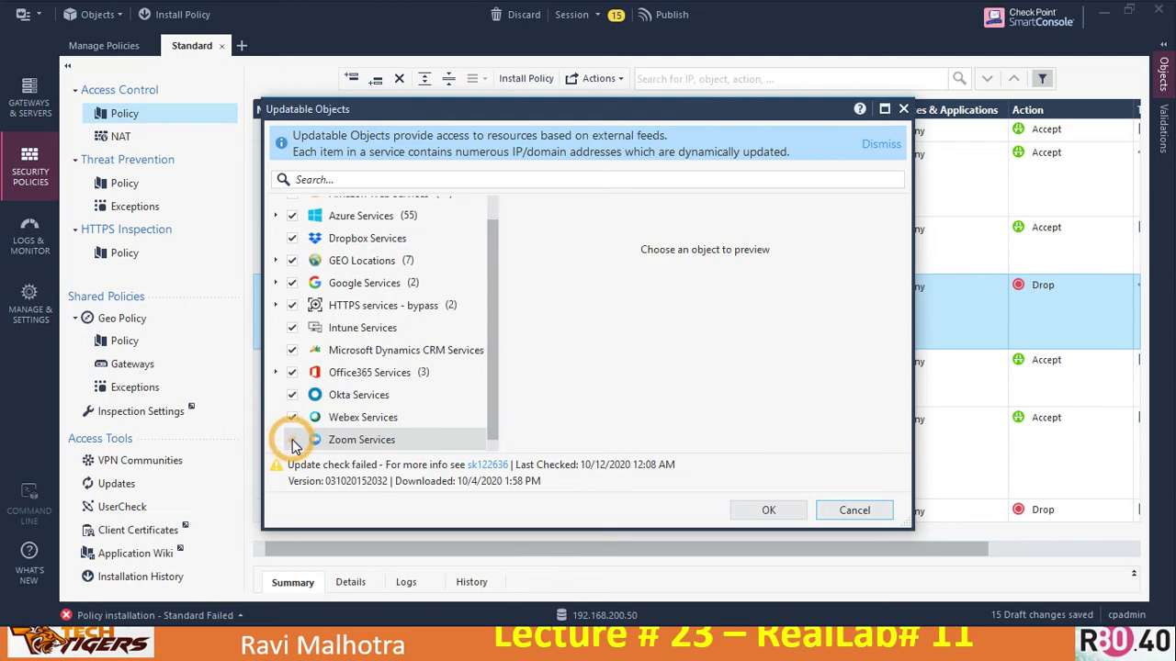
{"action": "left_click_drag", "start_coordinate": [490, 416], "coordinate": [499, 261]}
{"action": "left_click", "coordinate": [774, 513]}
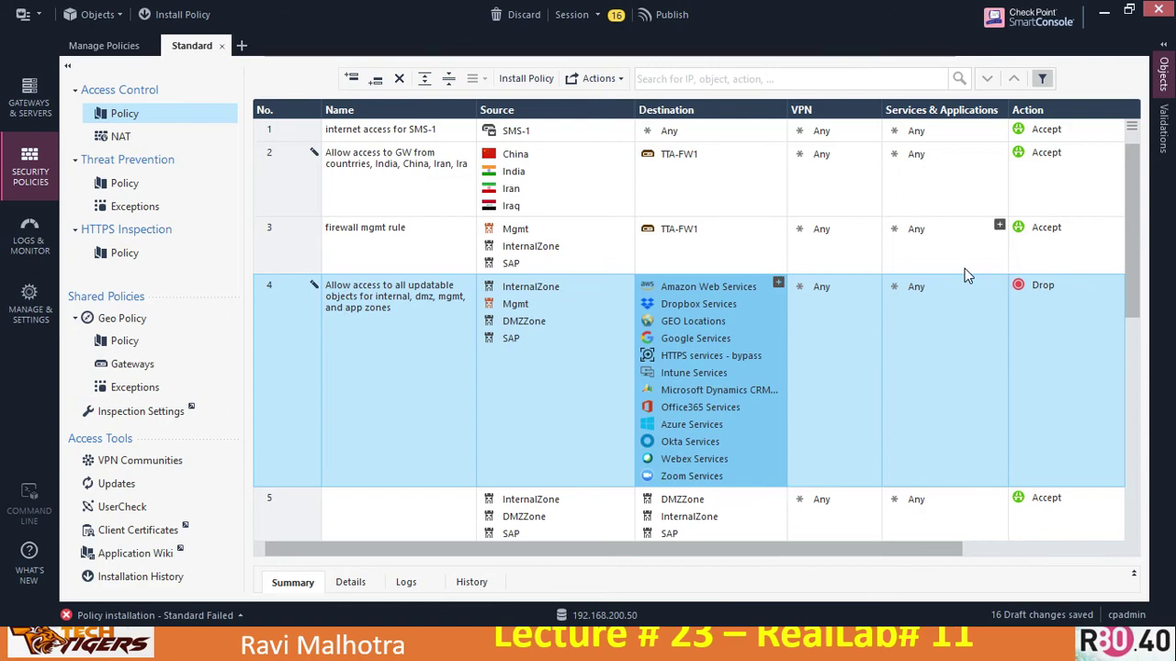
Set rule 4's action to Accept and its tracking to Log
{"action": "left_click", "coordinate": [1042, 286]}
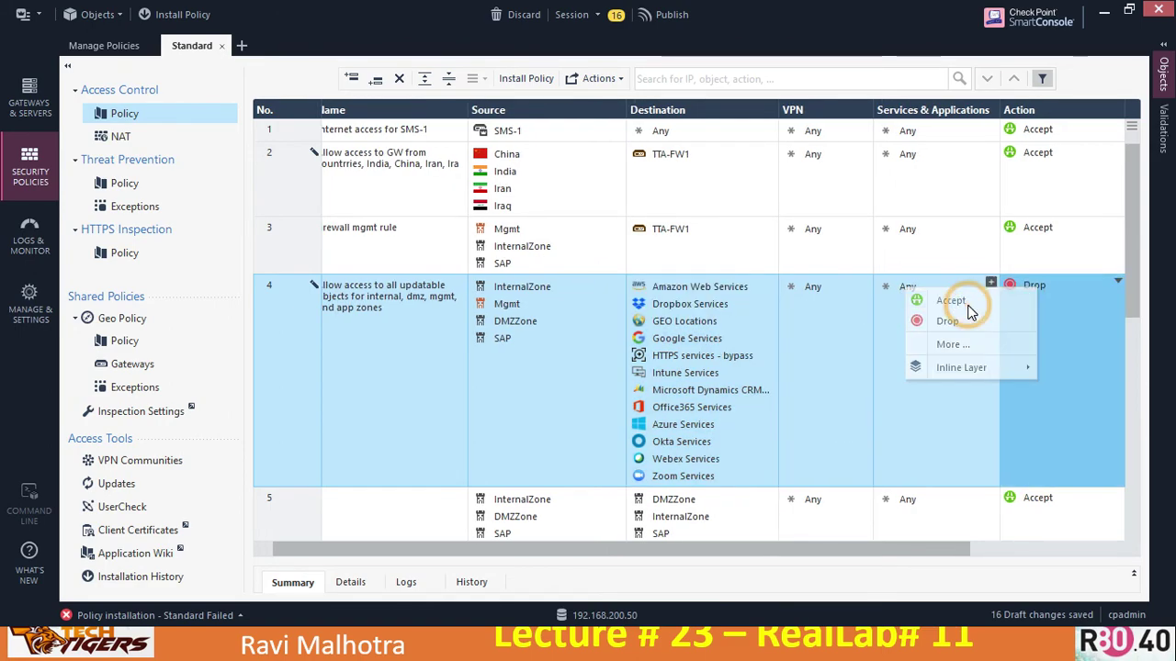
{"action": "left_click", "coordinate": [959, 302]}
{"action": "left_click_drag", "start_coordinate": [722, 548], "coordinate": [917, 541]}
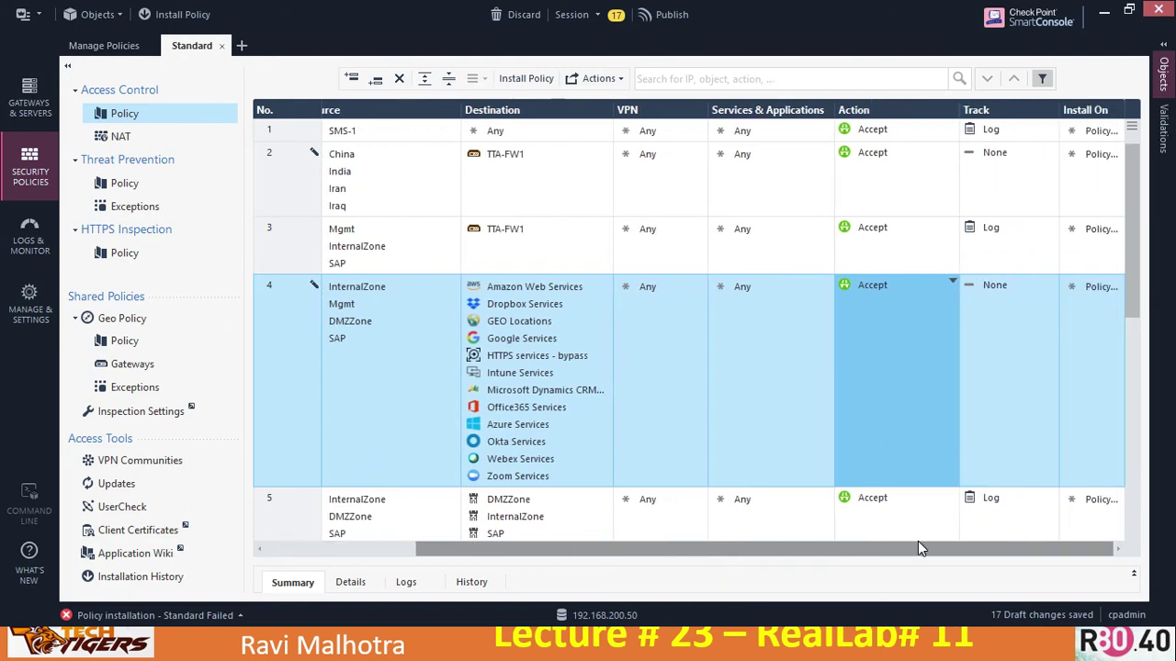
{"action": "left_click", "coordinate": [970, 291]}
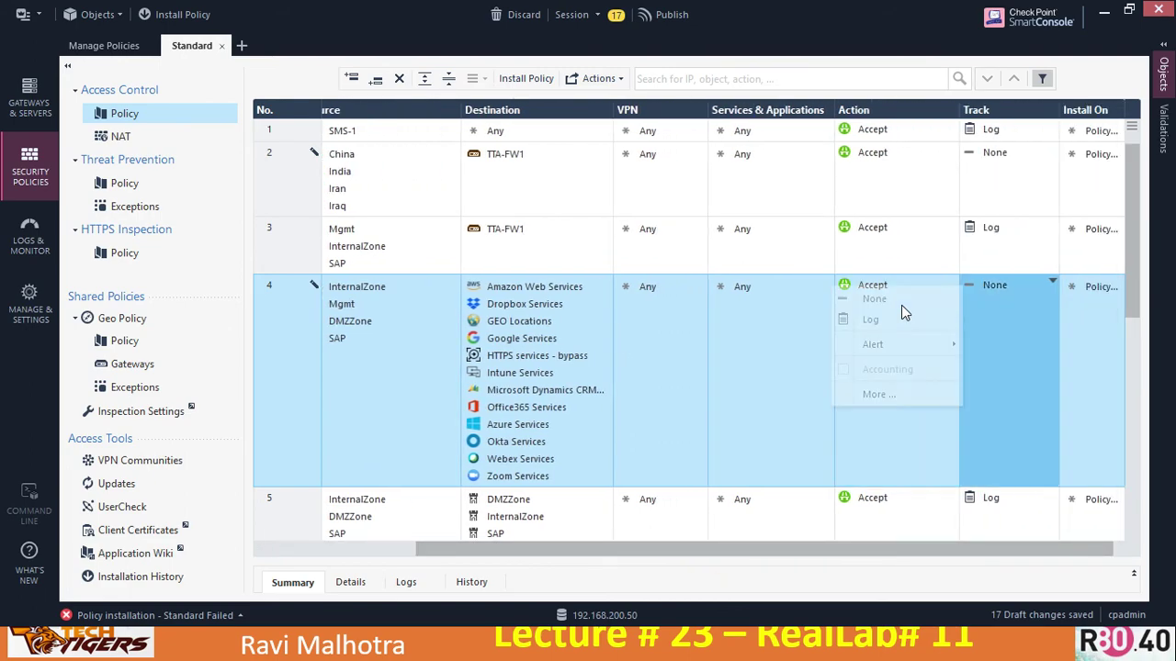
{"action": "left_click", "coordinate": [873, 318]}
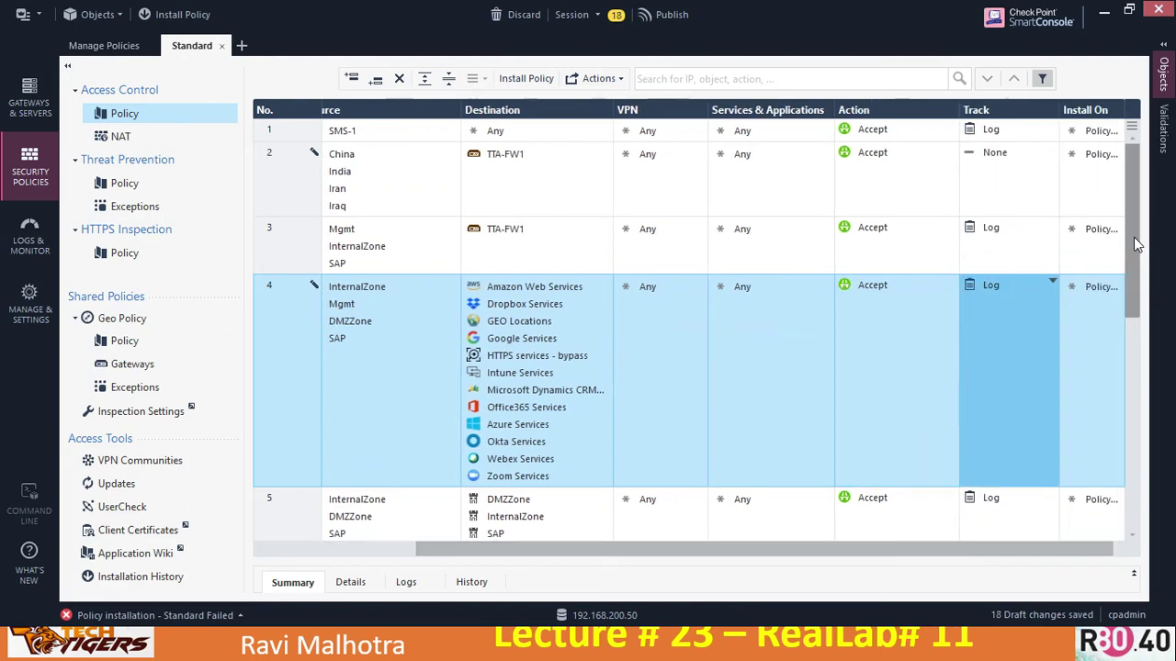
Look over the remaining rules of the access control policy and switch to the PowerPoint slide show
{"action": "left_click_drag", "start_coordinate": [1135, 241], "coordinate": [1132, 372]}
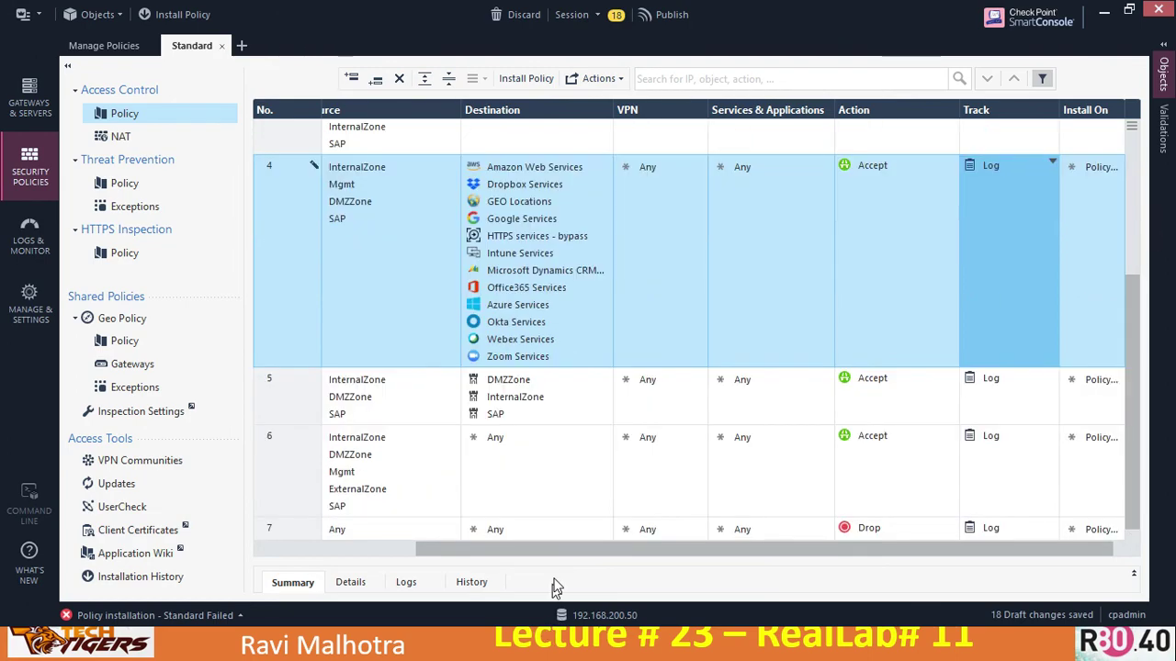
{"action": "left_click_drag", "start_coordinate": [569, 549], "coordinate": [280, 523]}
{"action": "key", "text": "alt+Tab"}
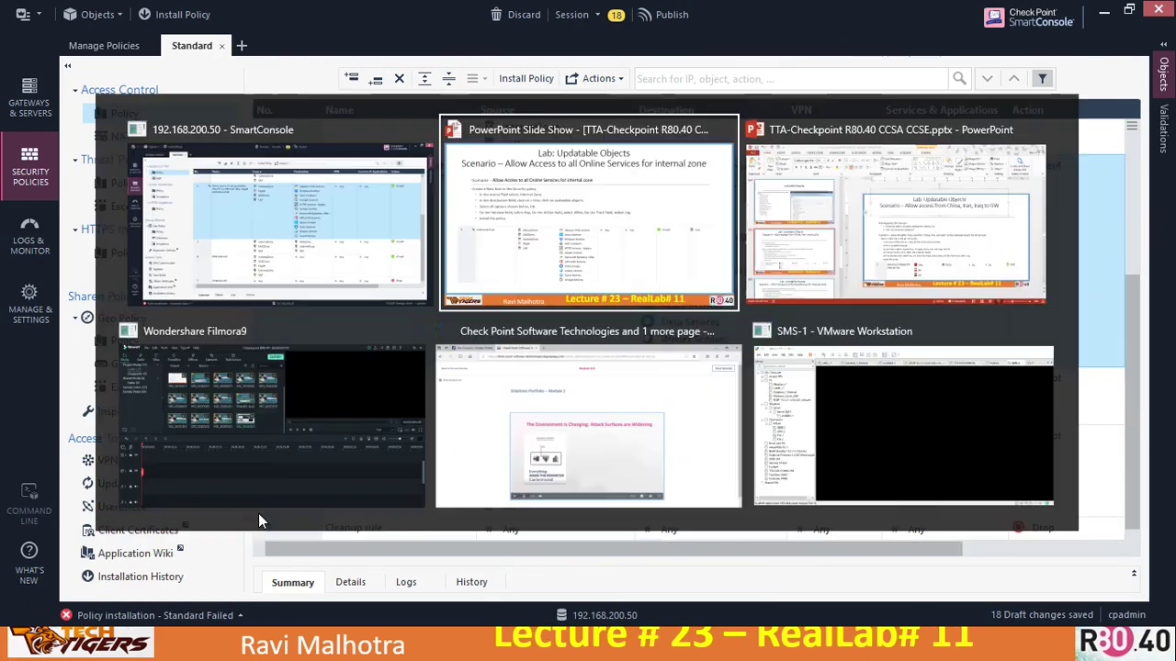